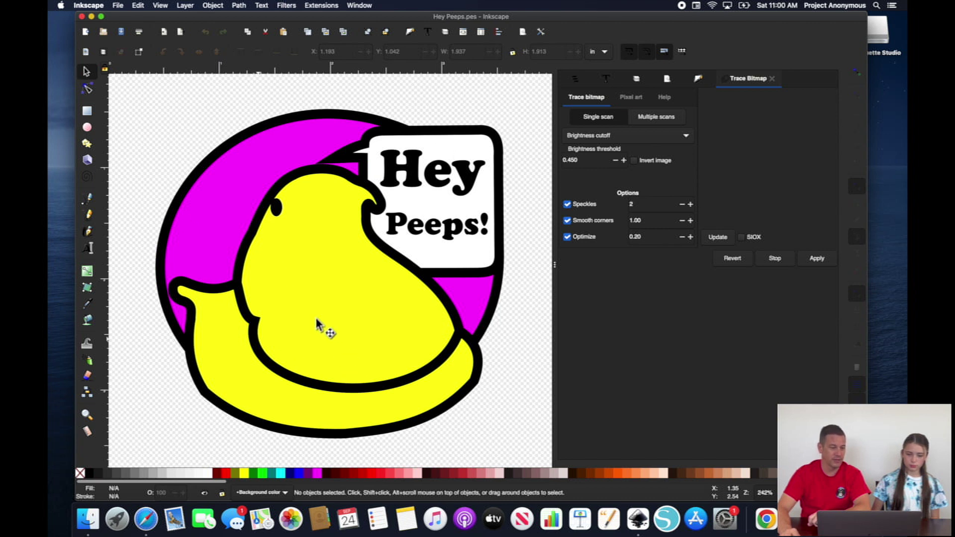
- With the Node tool, show the nodes of the peep's body path and its separate lower yellow body shape
left_click(88, 91)
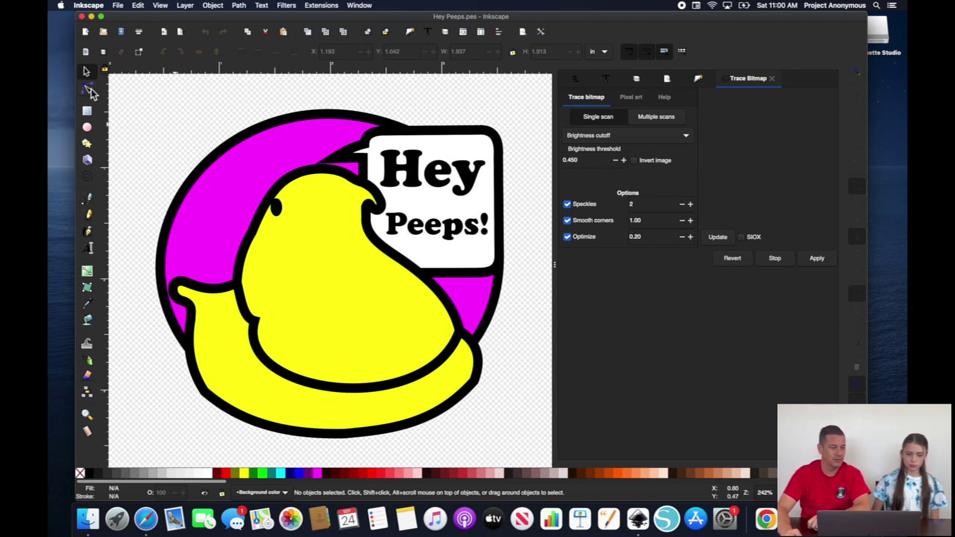
left_click(306, 229)
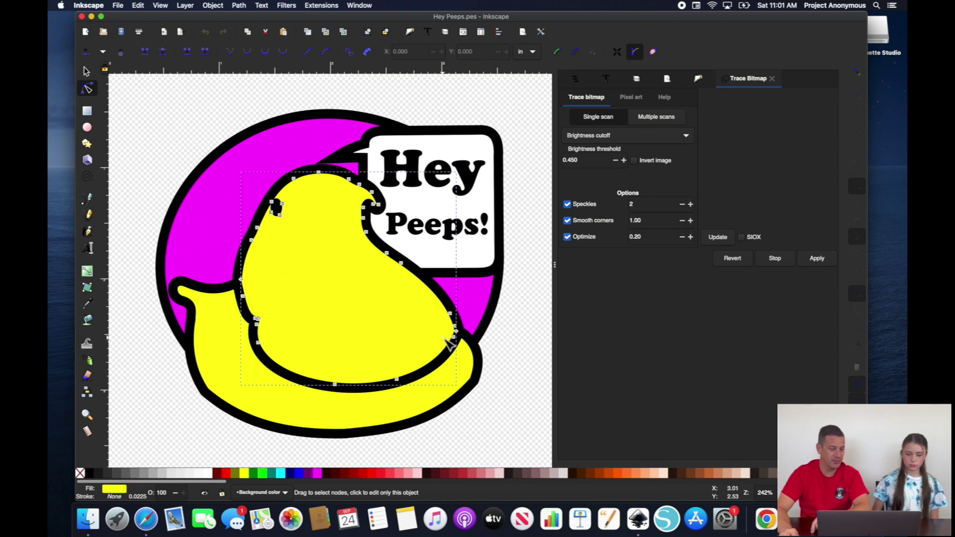
left_click(235, 348)
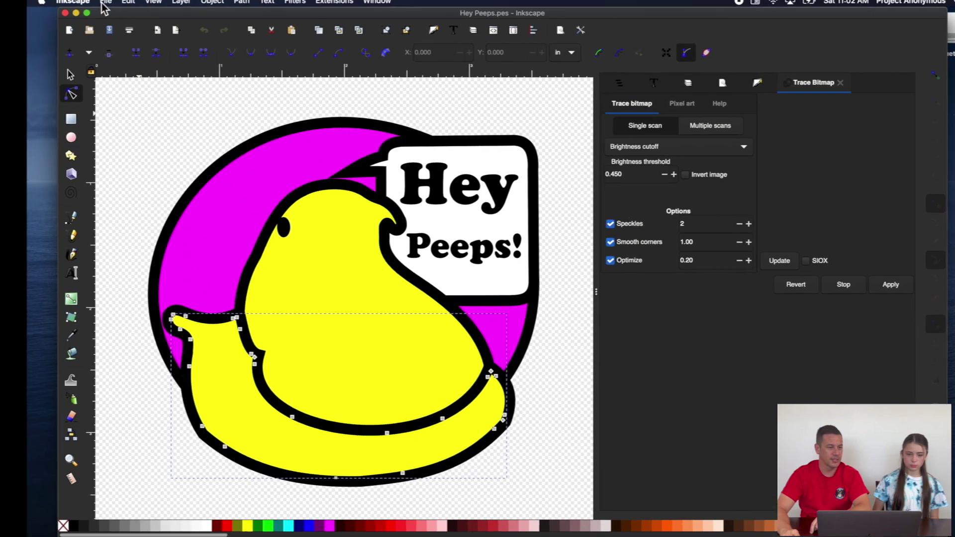
- Create a new document and open Hey Peeps.pes from the PES folder
left_click(118, 6)
left_click(112, 26)
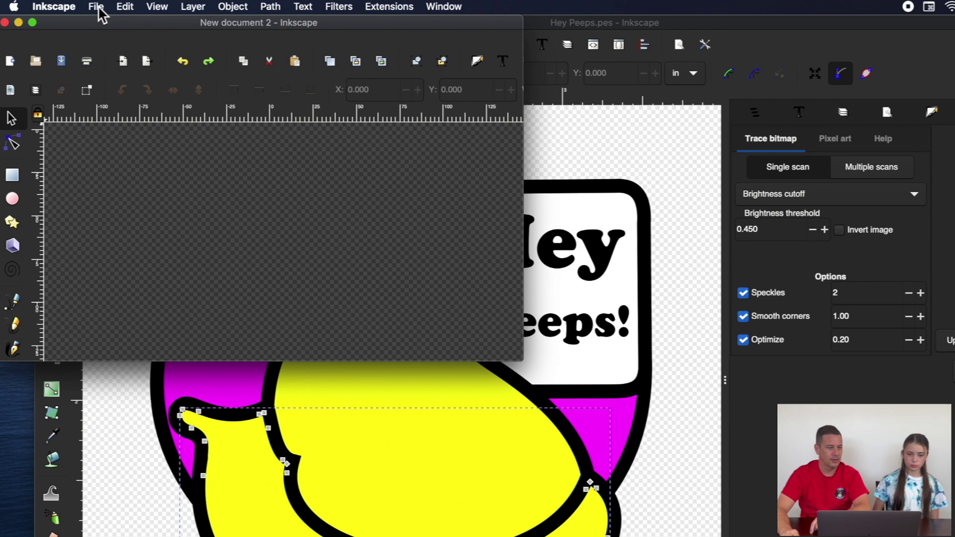
left_click(97, 7)
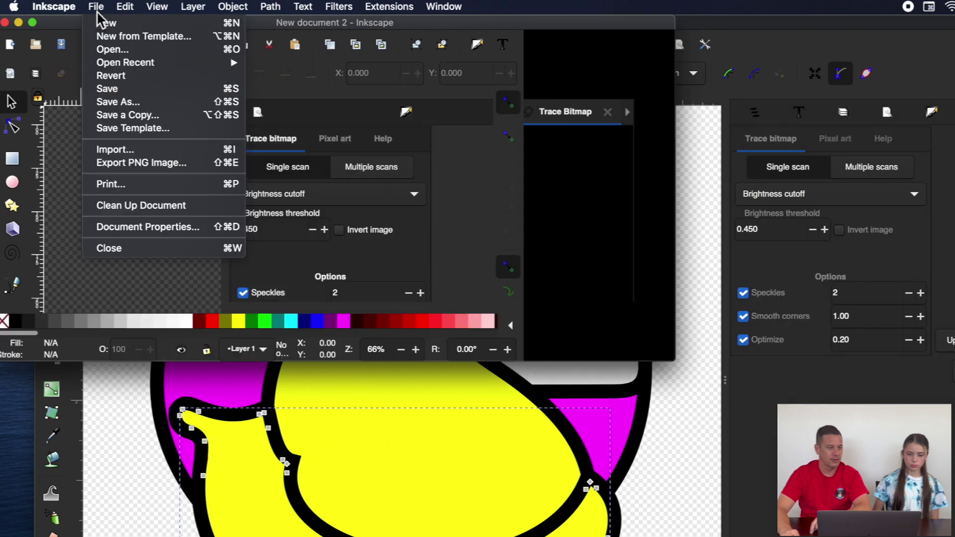
left_click(112, 50)
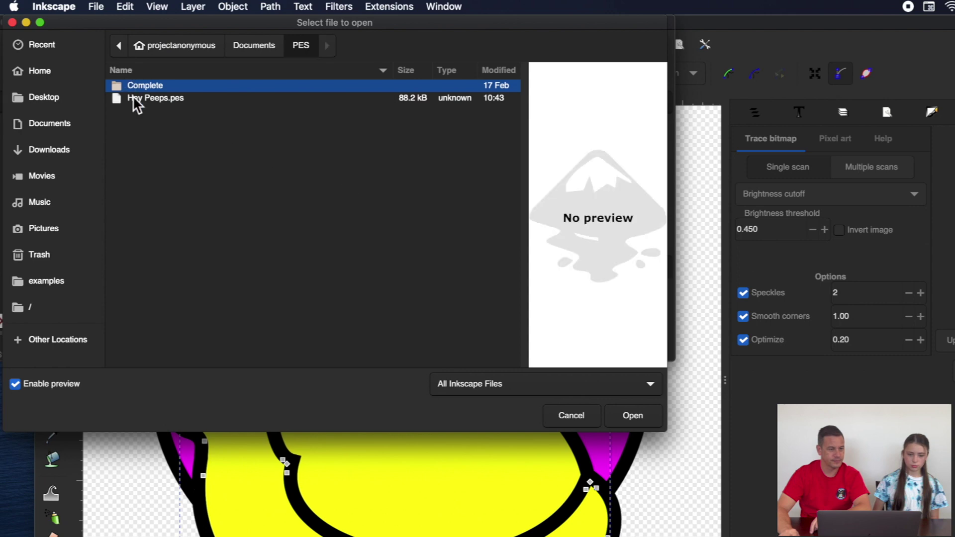
left_click(152, 98)
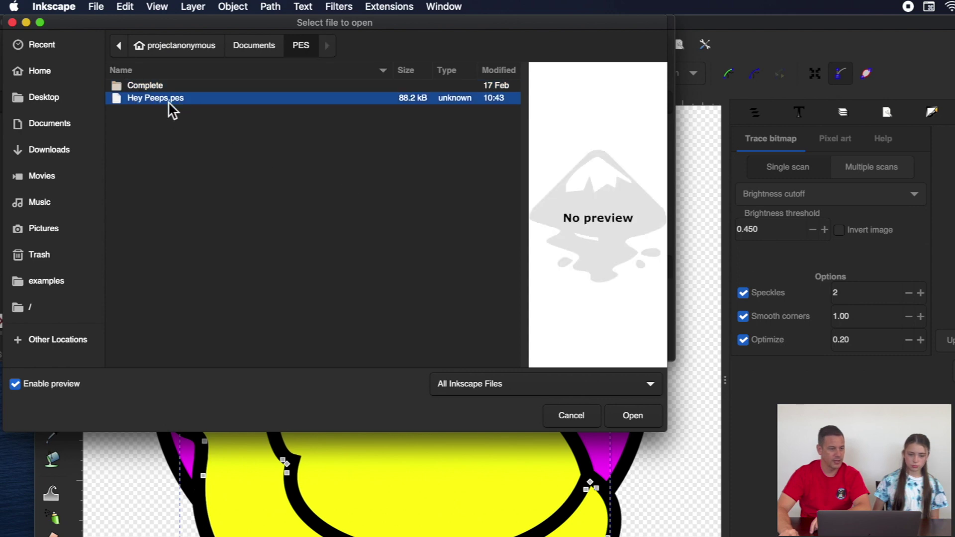
left_click(643, 422)
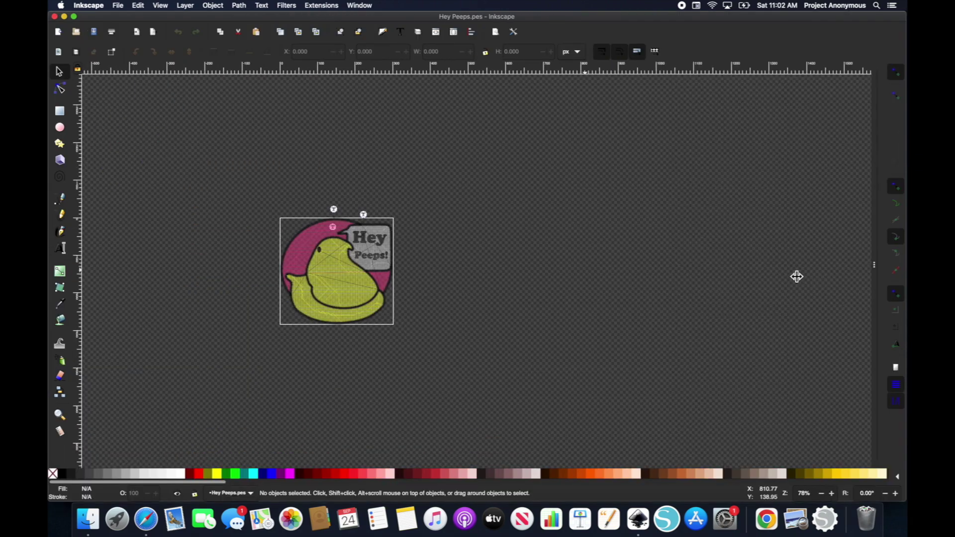
key("5")
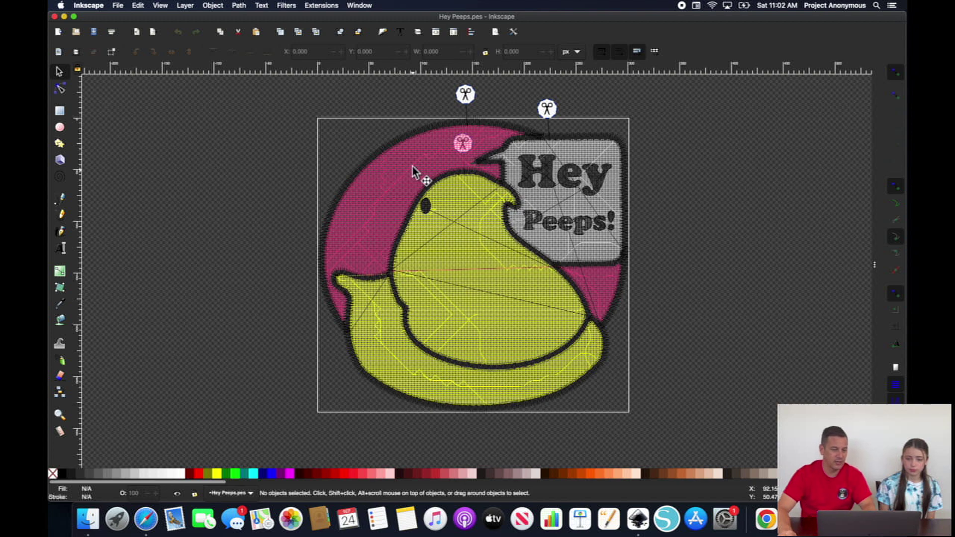
scroll(408, 167, "up", 3)
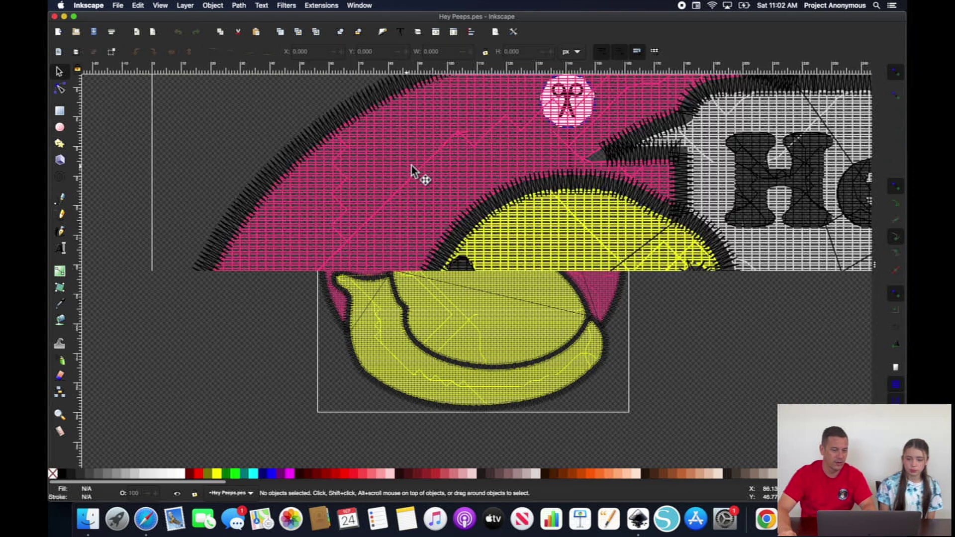
scroll(436, 163, "up", 2)
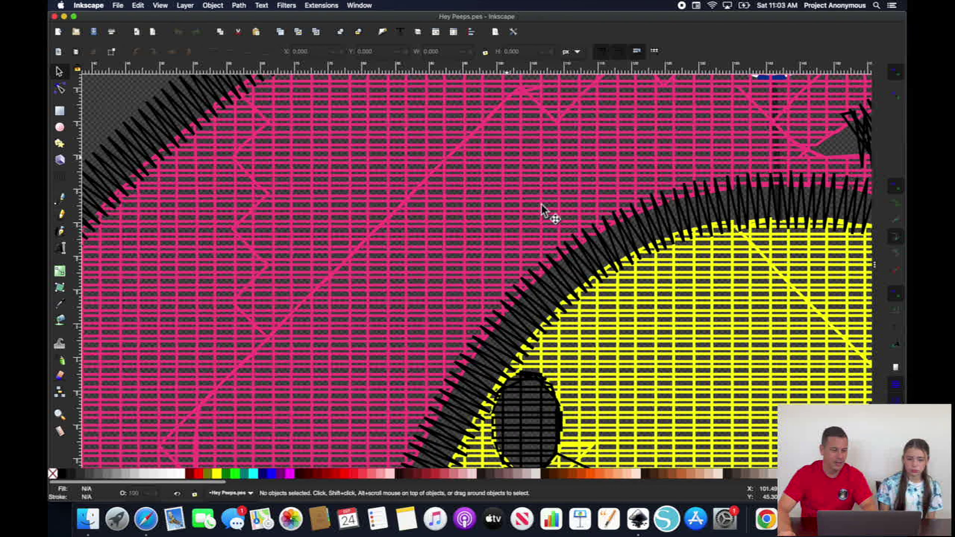
scroll(534, 209, "down", 2)
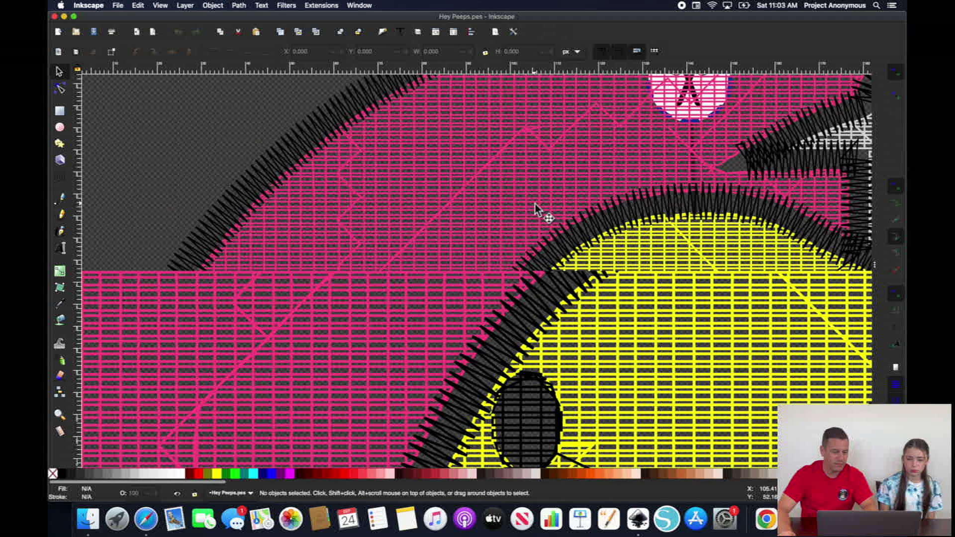
scroll(535, 204, "down", 2)
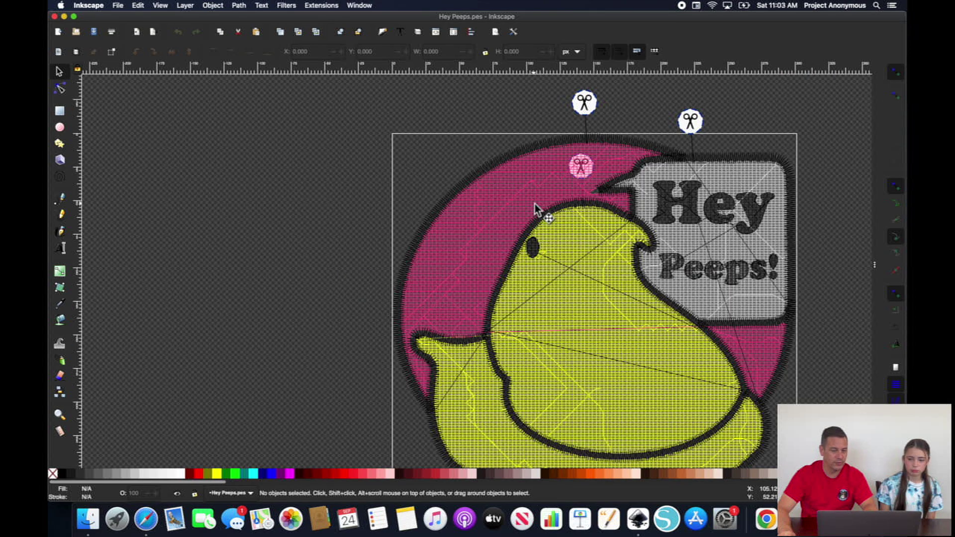
scroll(535, 204, "down", 3)
scroll(535, 204, "right", 5)
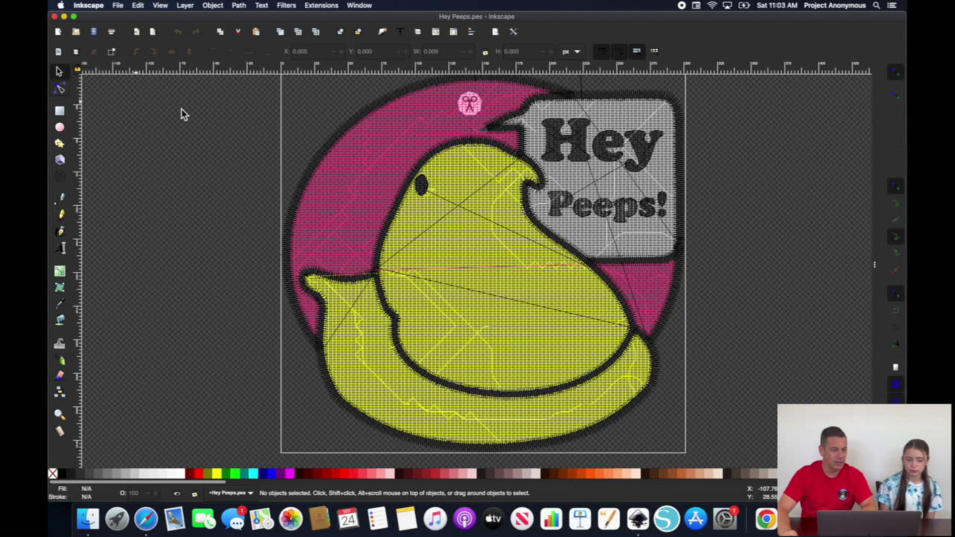
- Switch to the Node tool and display the pink crest path's nodes
key("n")
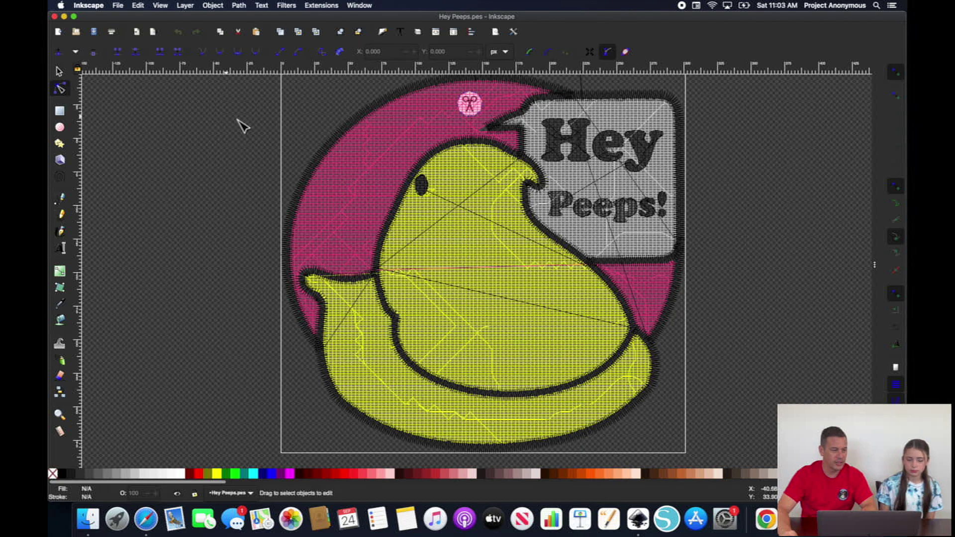
left_click(373, 159)
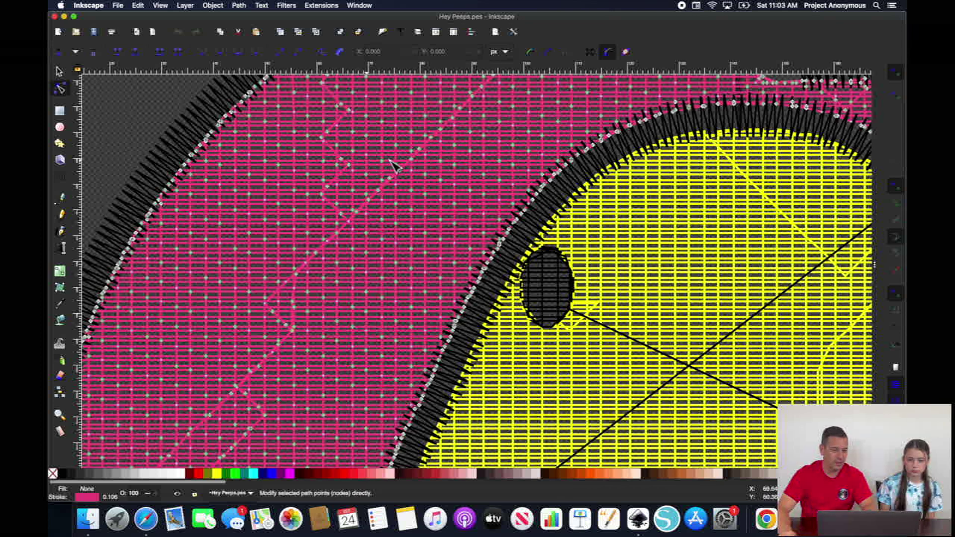
scroll(393, 164, "down", 3)
scroll(390, 160, "up", 1)
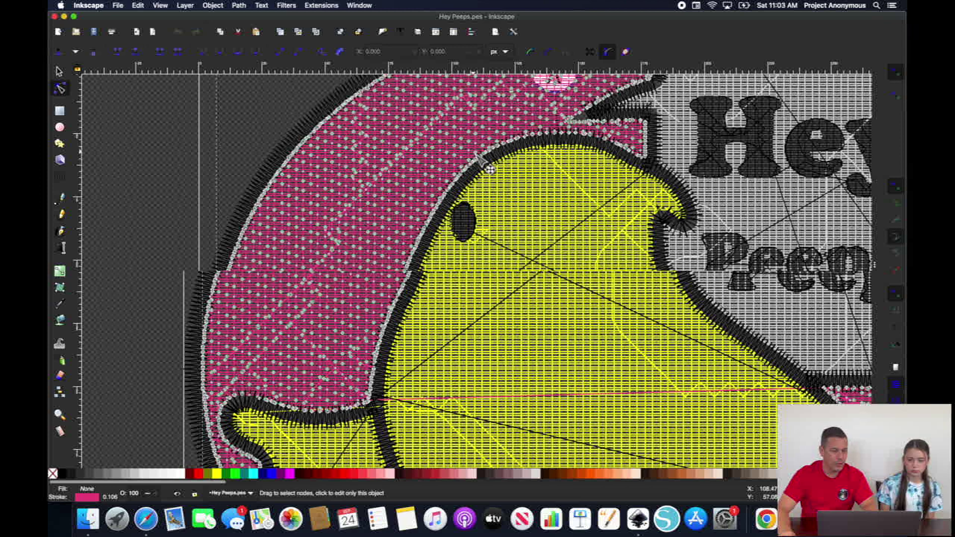
scroll(478, 157, "down", 1)
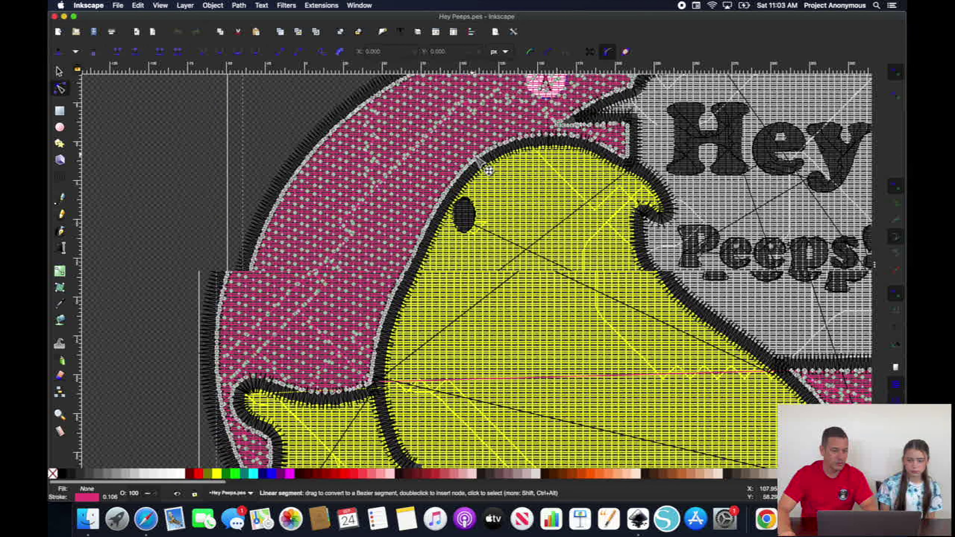
scroll(478, 158, "down", 2)
scroll(487, 172, "up", 1)
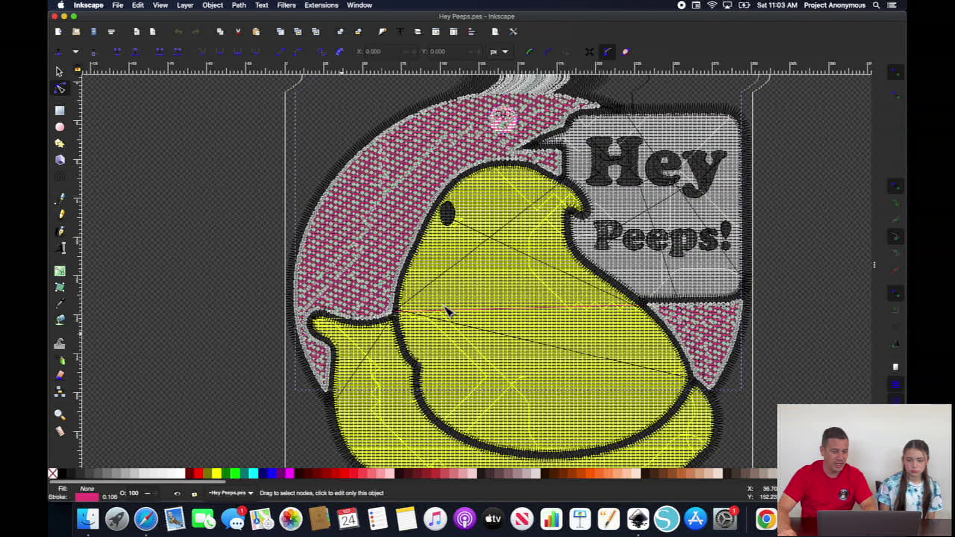
- Show the yellow body and a smaller path's nodes, zooming onto the speech-bubble tip
left_click(446, 268)
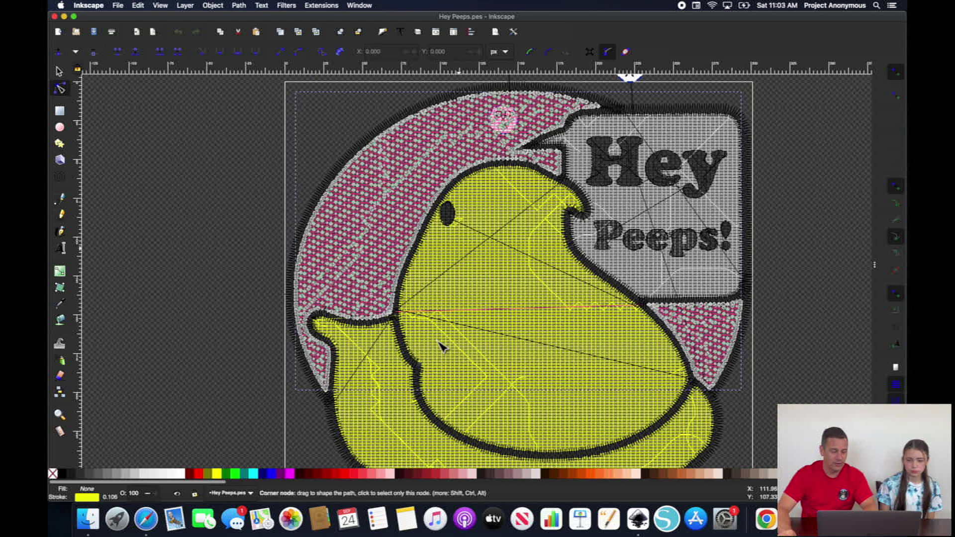
left_click(534, 261)
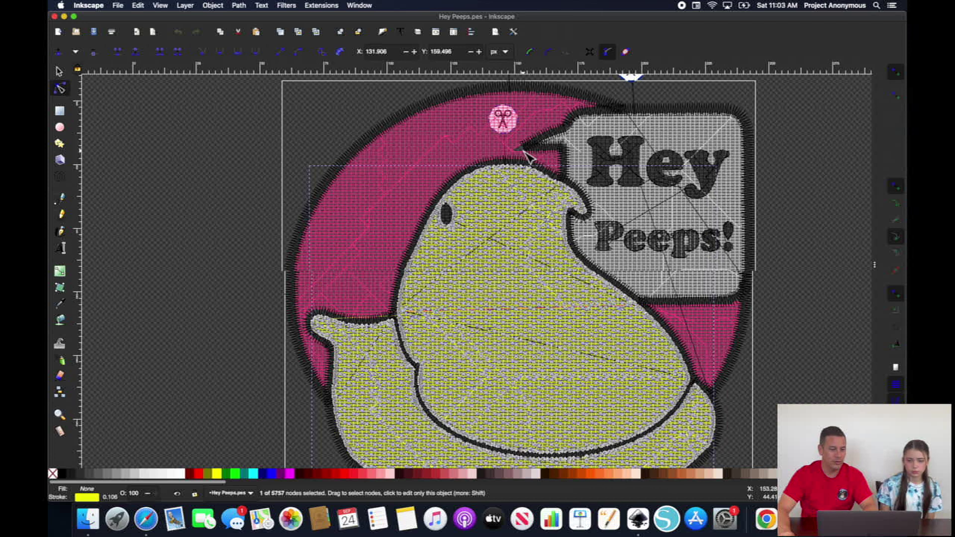
scroll(529, 156, "up", 3)
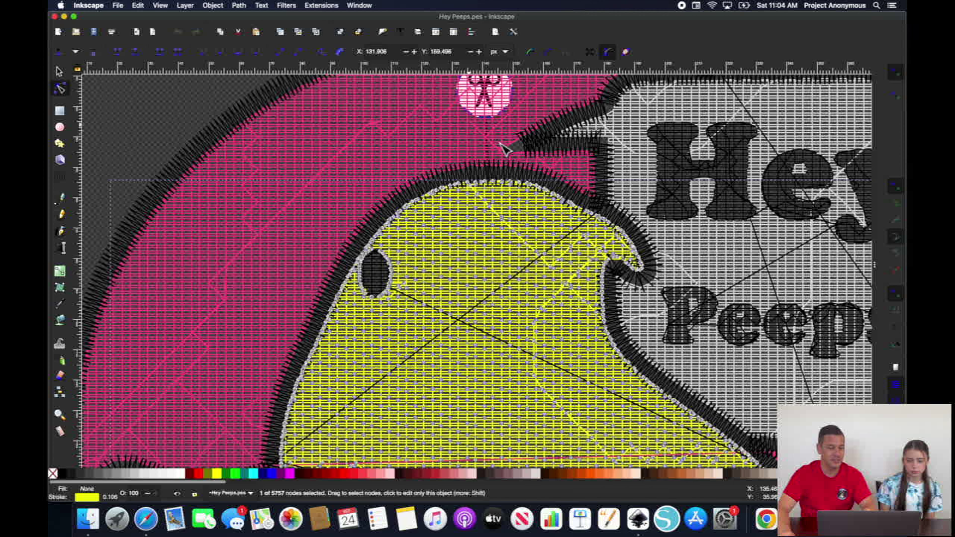
scroll(527, 151, "up", 3)
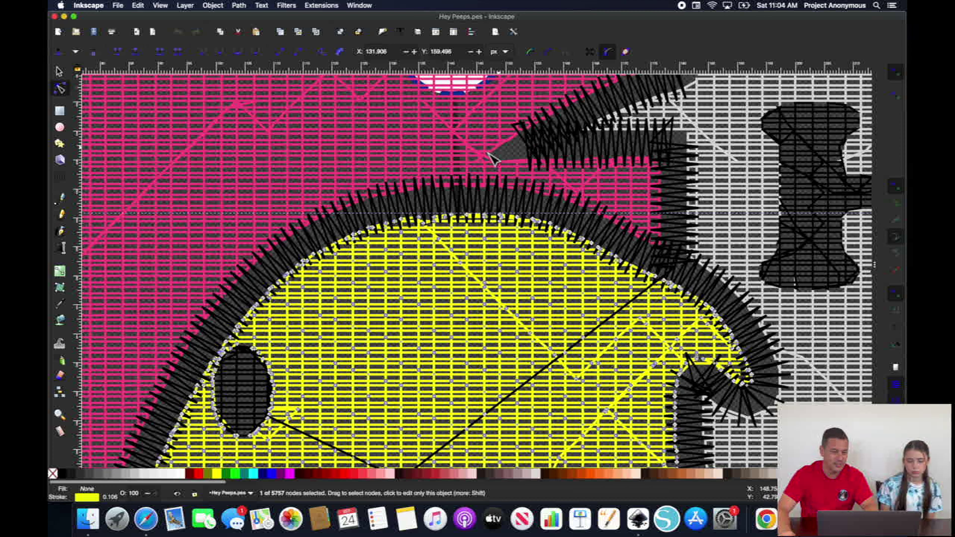
- Select the black outline at the speech-bubble tip and nudge its tip nodes slightly left and down
left_click(538, 157)
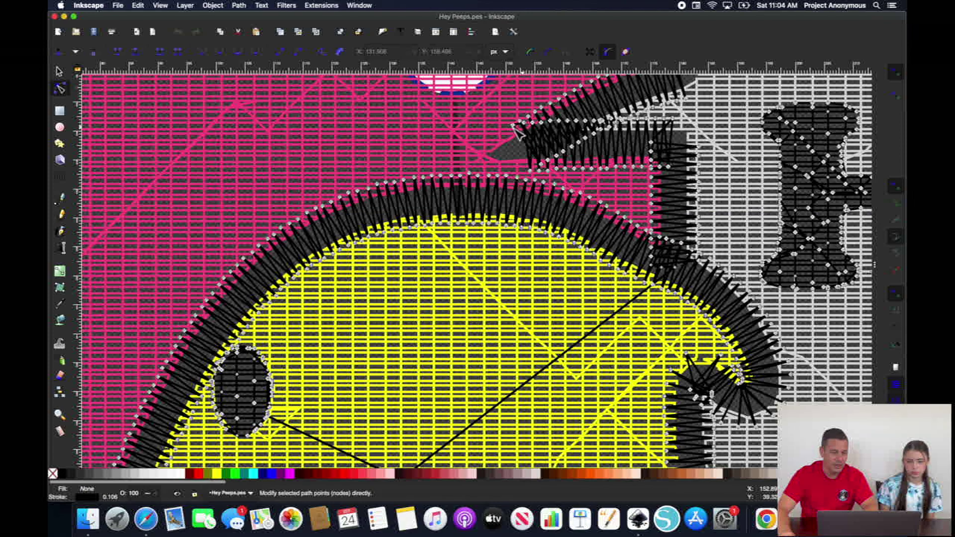
left_click_drag(506, 135, 496, 143)
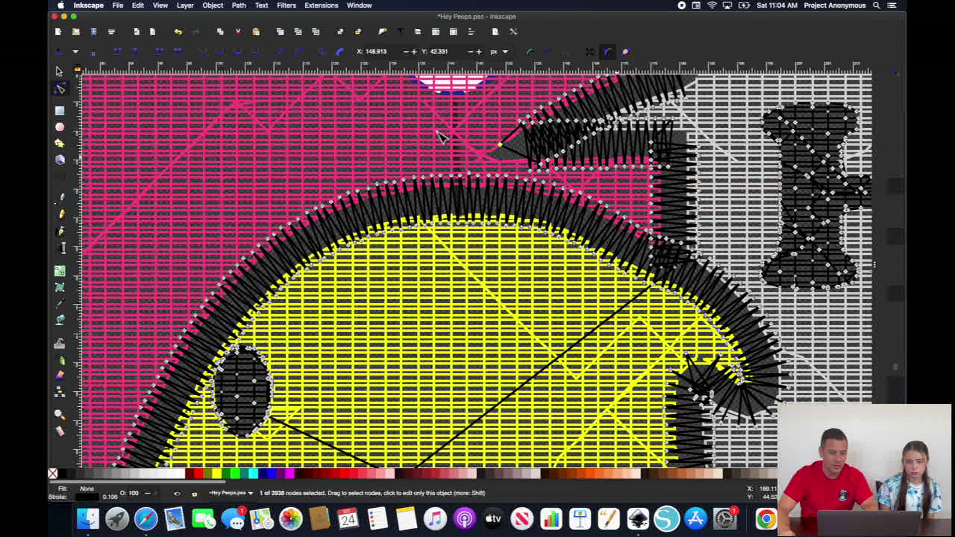
left_click_drag(503, 147, 484, 150)
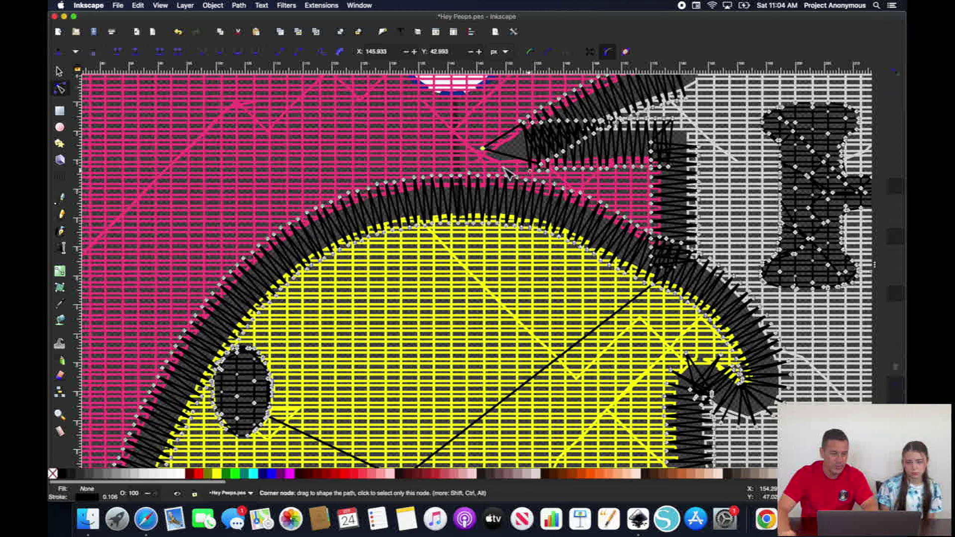
left_click_drag(504, 169, 492, 164)
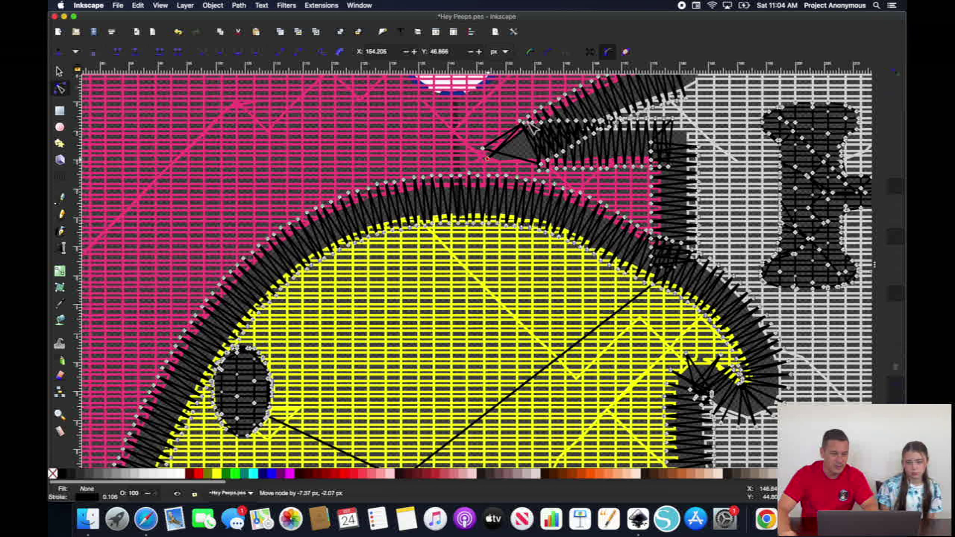
mouse_move(518, 134)
left_mouse_down()
mouse_move(506, 141)
mouse_move(515, 139)
left_mouse_up()
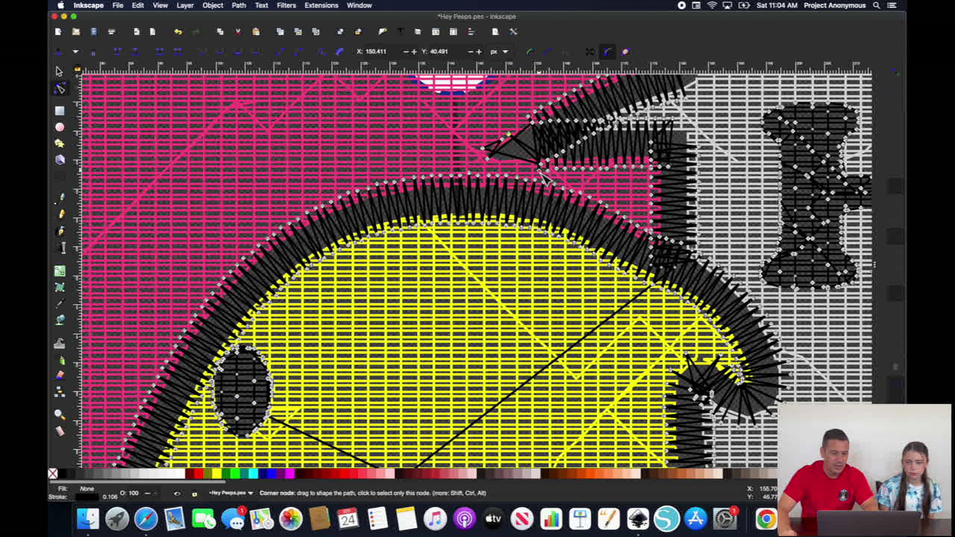
left_click_drag(513, 168, 502, 169)
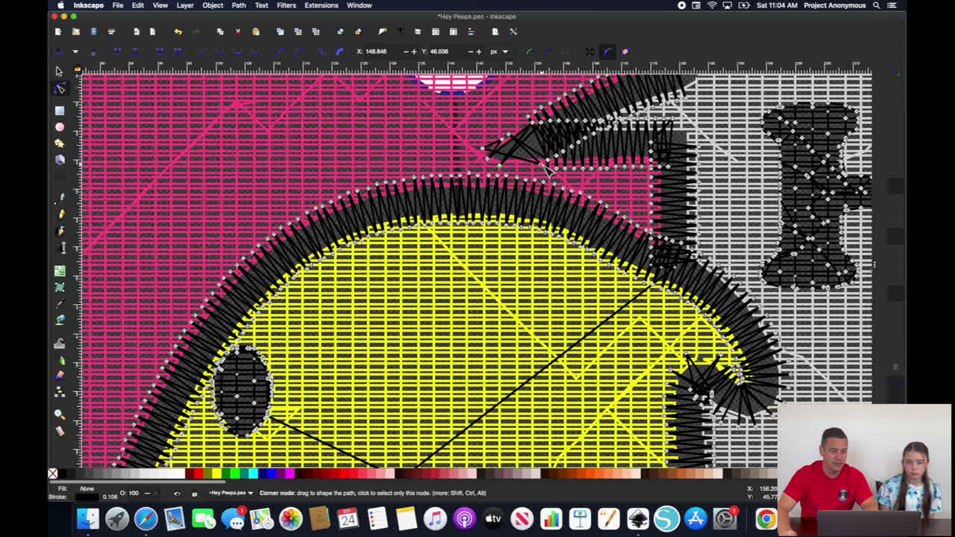
left_click(537, 168)
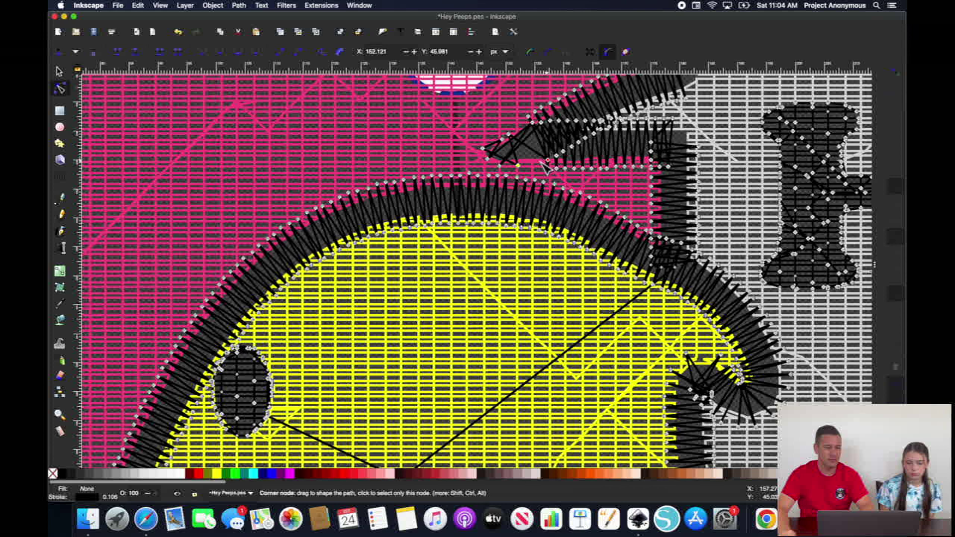
left_click_drag(536, 167, 522, 163)
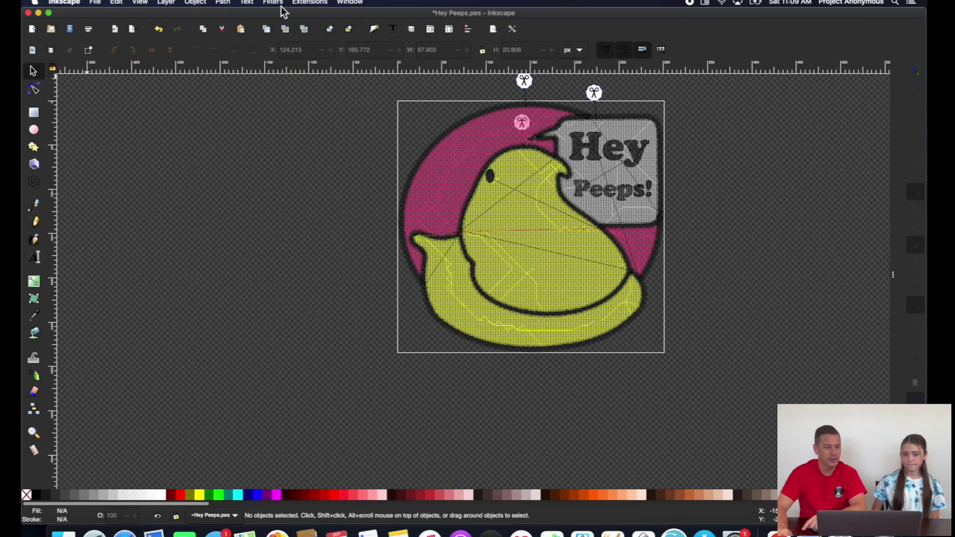
- Add Ink/Stitch lettering reading 'Text' in Ink/Stitch Small Font and apply it
left_click(321, 5)
mouse_move(346, 106)
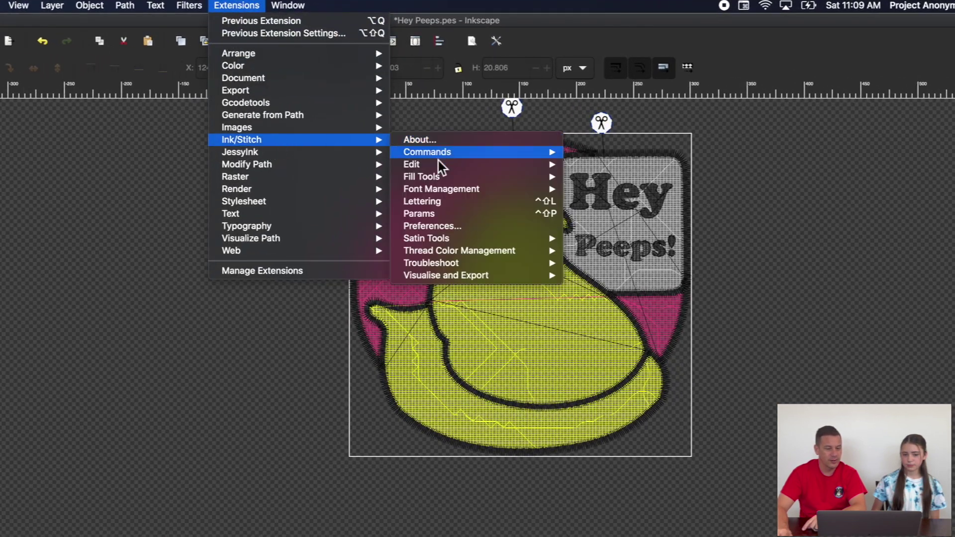
mouse_move(478, 189)
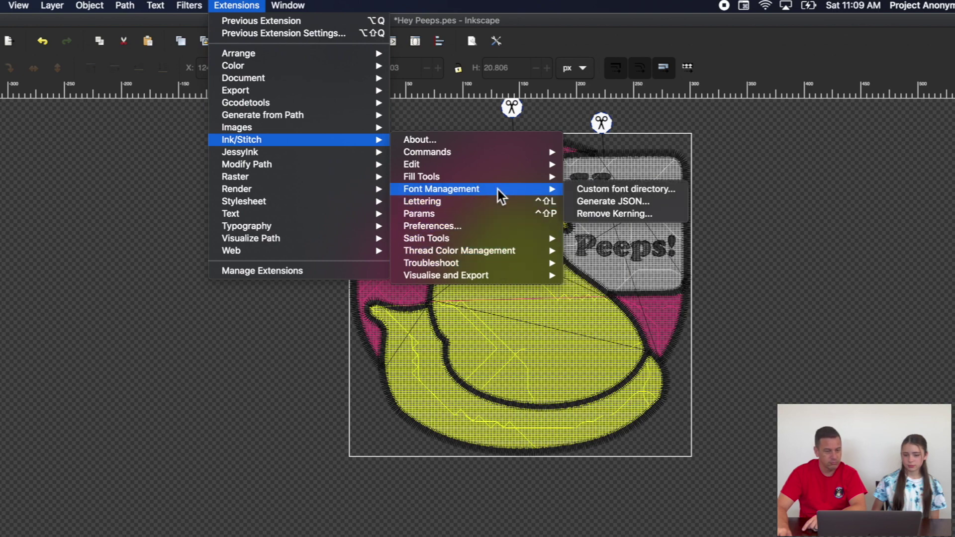
left_click(530, 201)
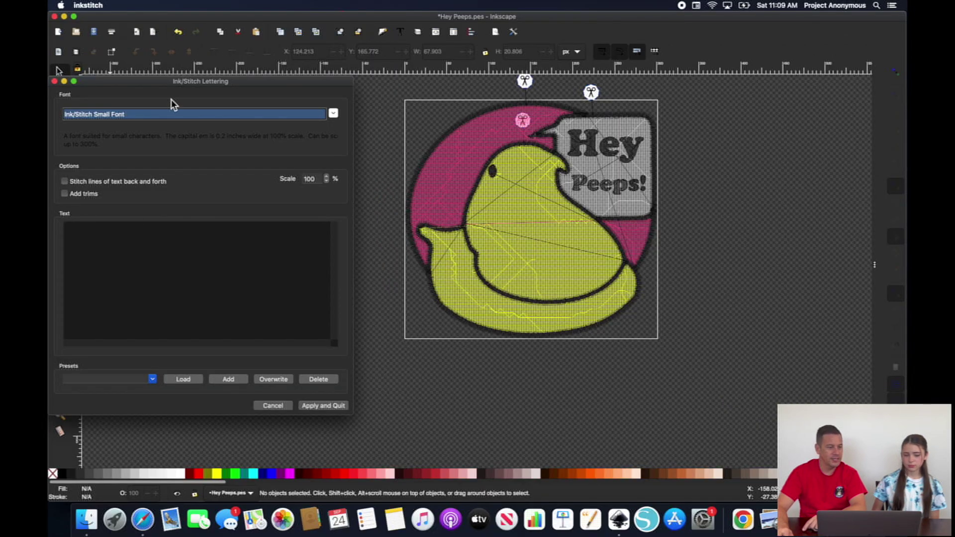
left_click(102, 236)
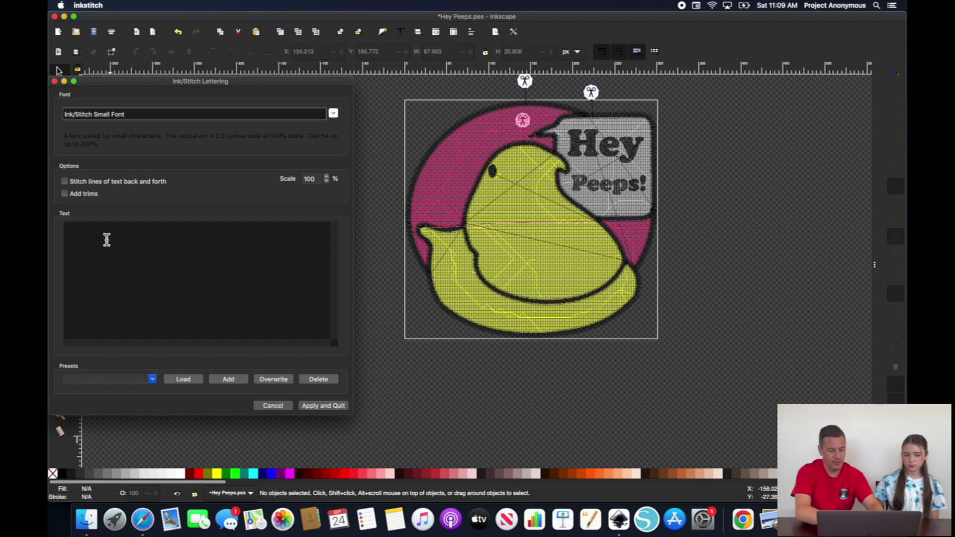
type("Text")
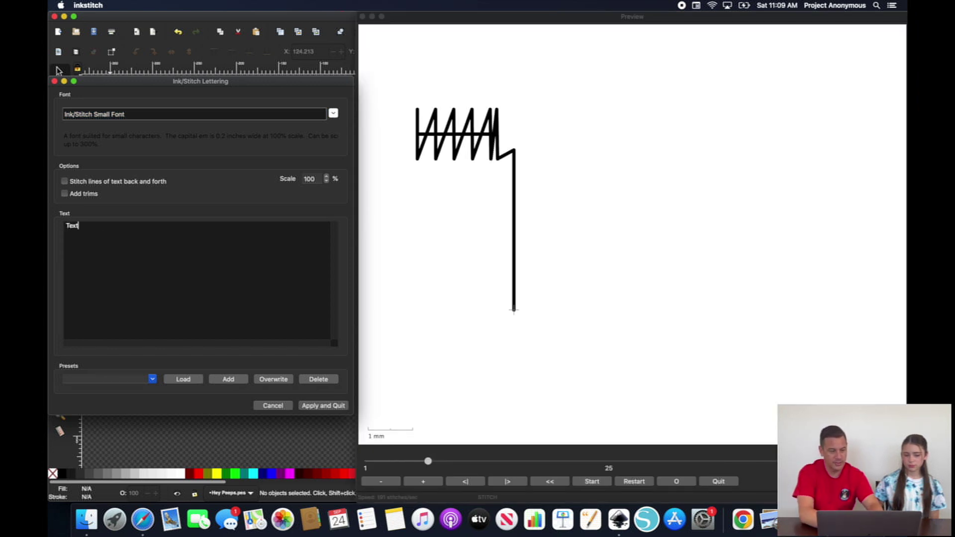
left_click(326, 406)
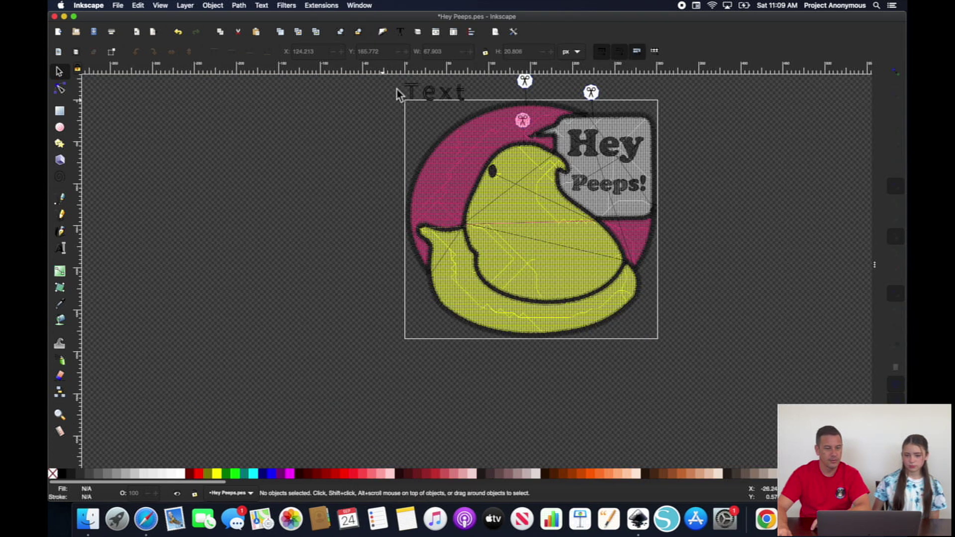
- Move the 'Text' lettering down onto the chick's yellow lower body
left_click(419, 94)
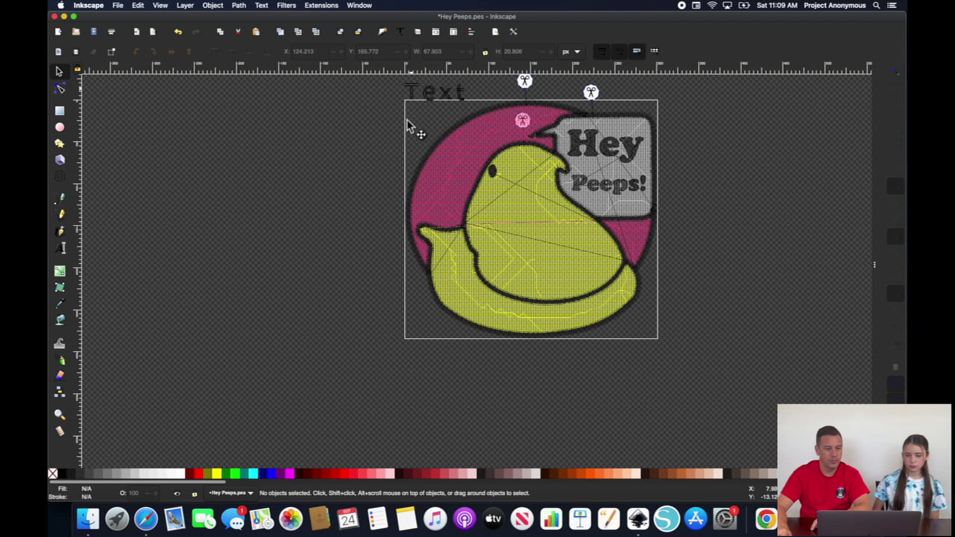
left_click_drag(407, 142, 525, 278)
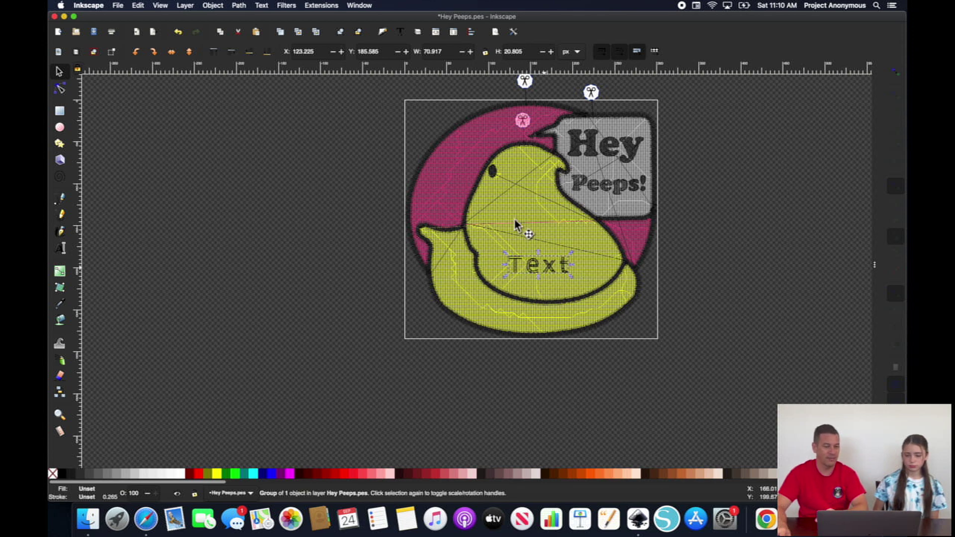
left_click(324, 7)
mouse_move(328, 106)
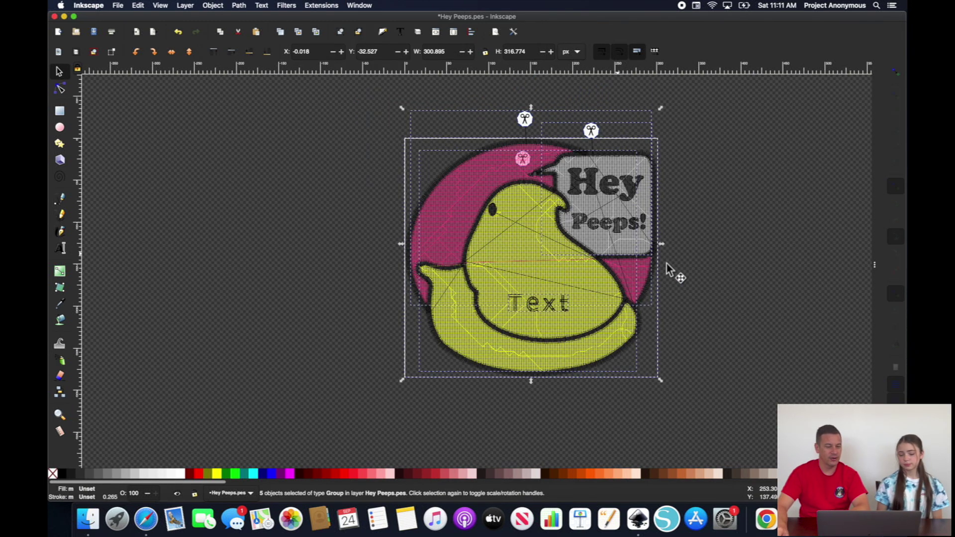
left_click(315, 7)
mouse_move(330, 107)
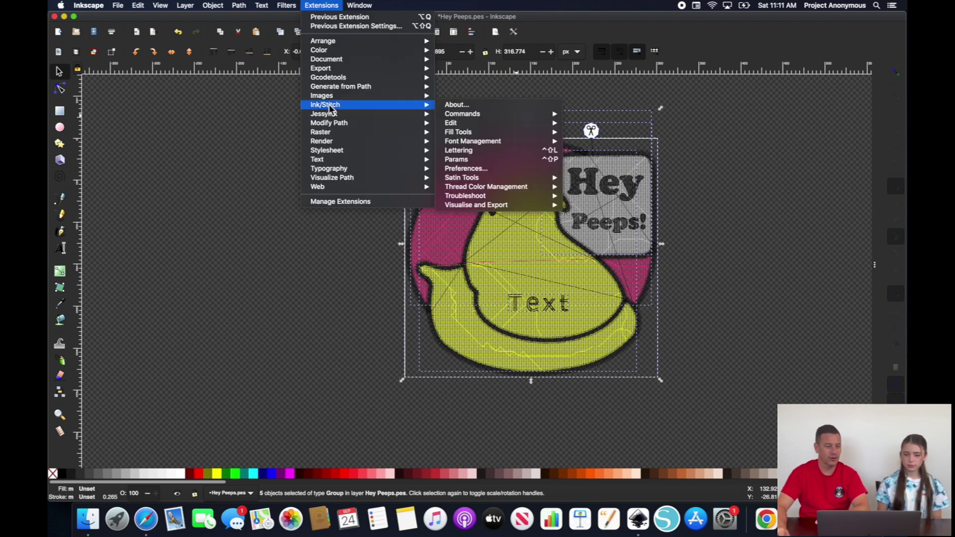
left_click(456, 160)
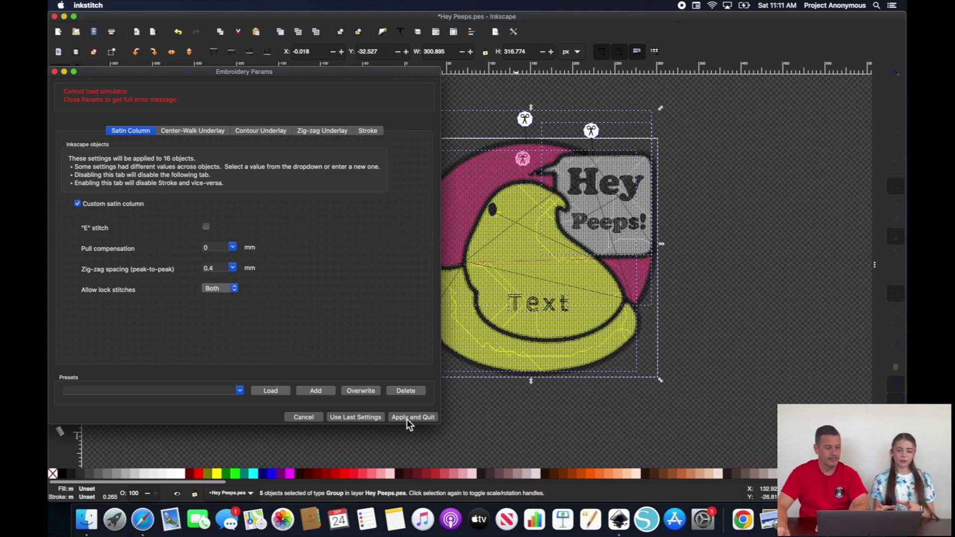
left_click(292, 418)
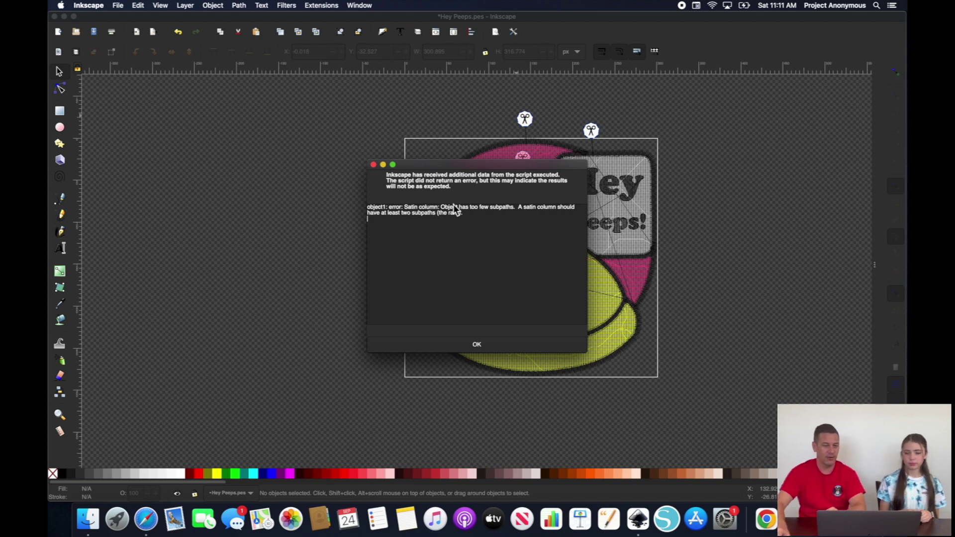
left_click(478, 346)
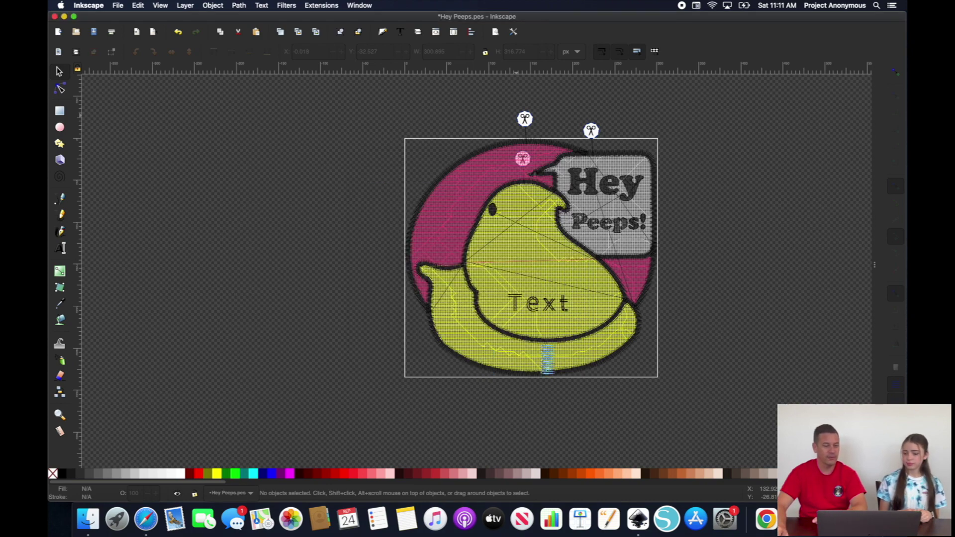
key("super+a")
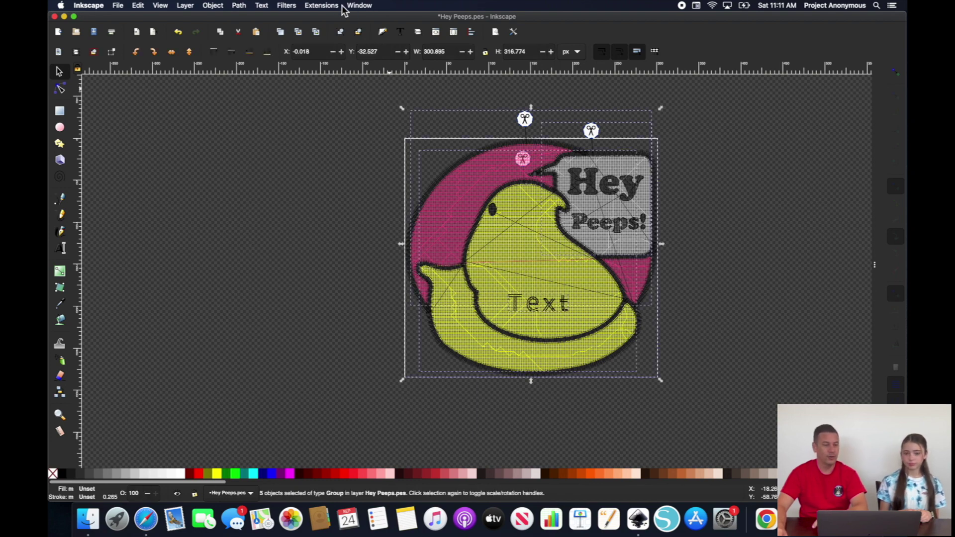
left_click(324, 6)
mouse_move(356, 184)
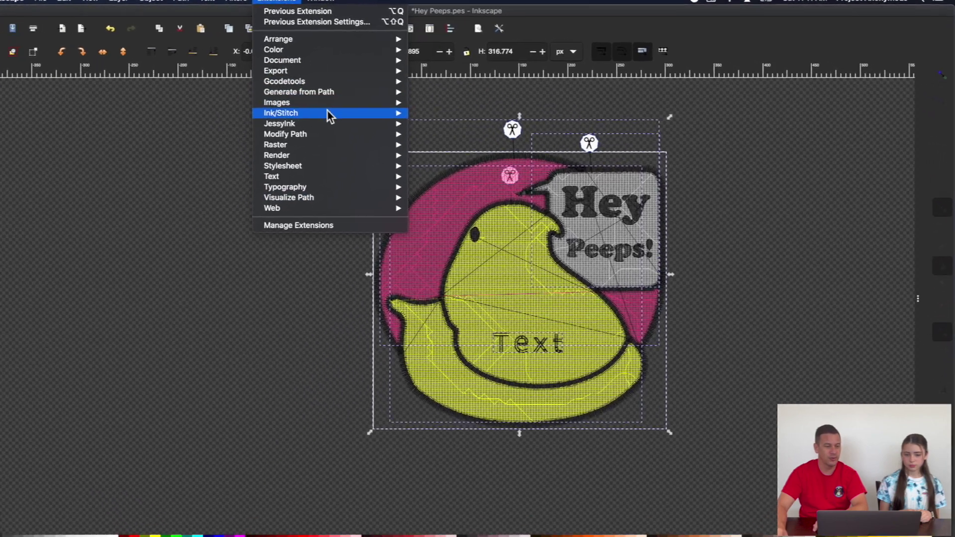
mouse_move(343, 105)
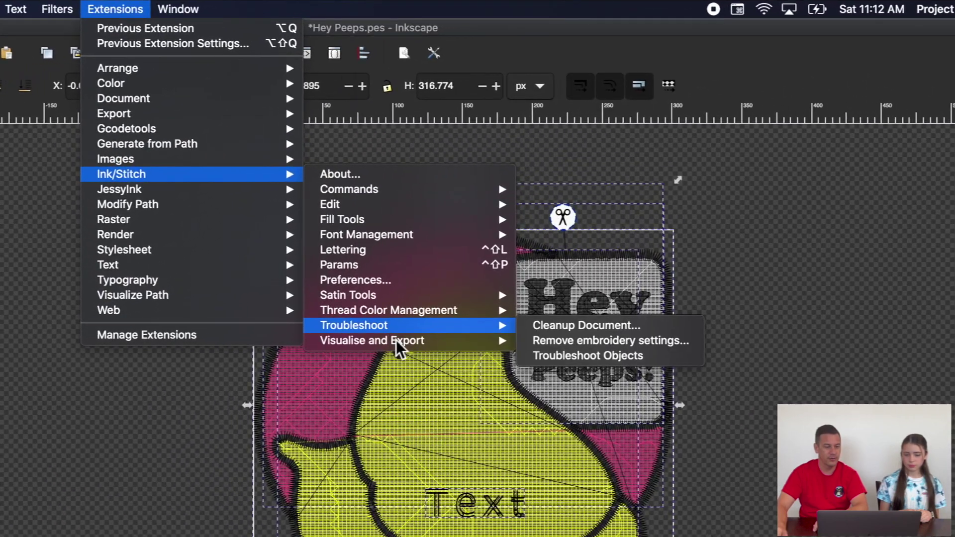
mouse_move(472, 316)
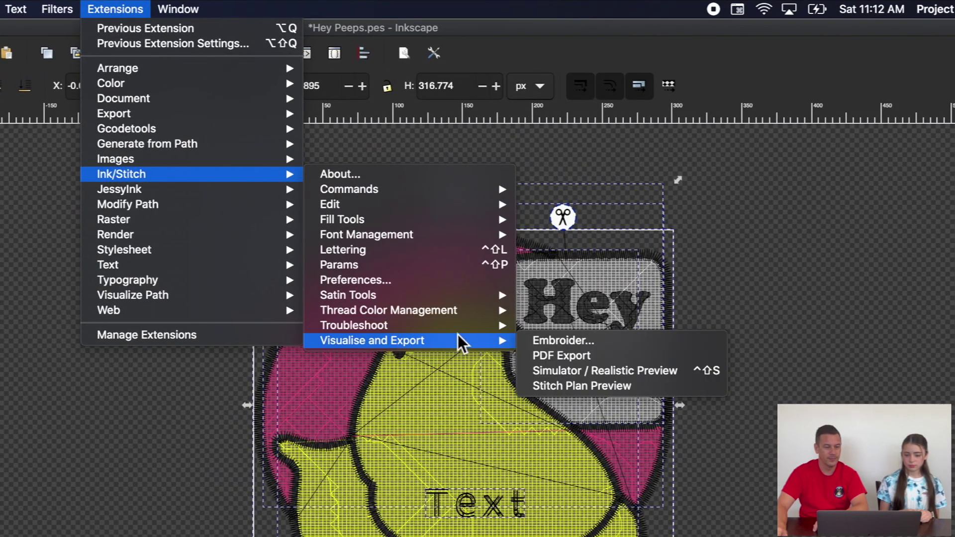
left_click(564, 372)
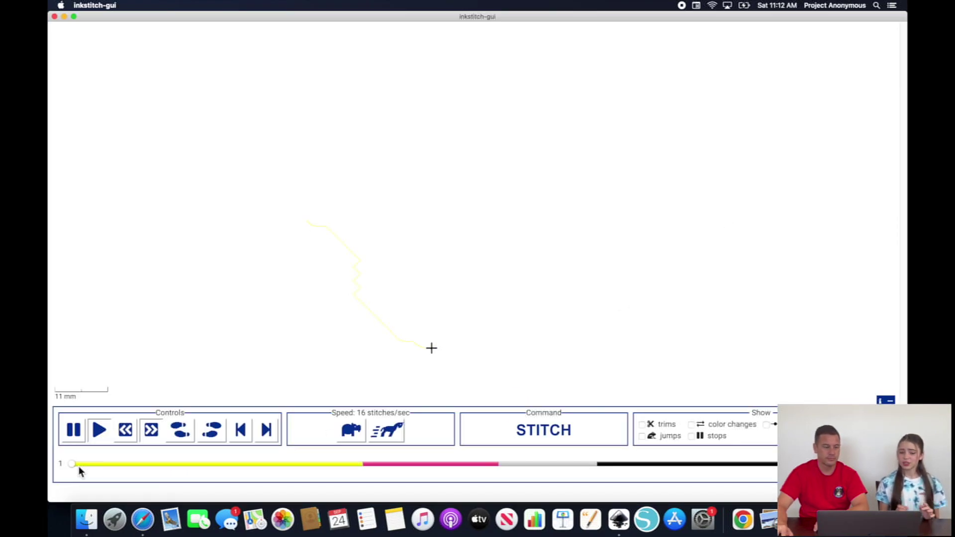
left_click_drag(76, 464, 744, 466)
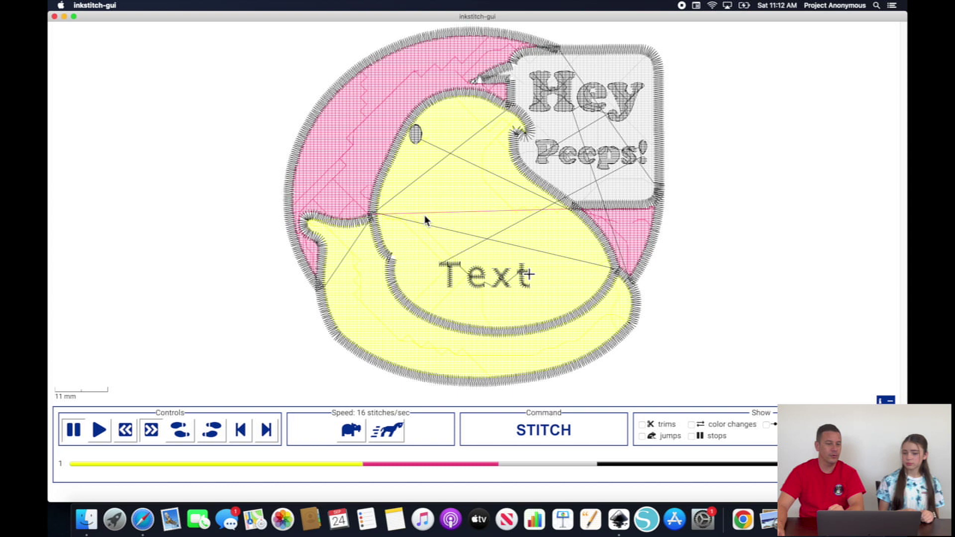
left_click(55, 16)
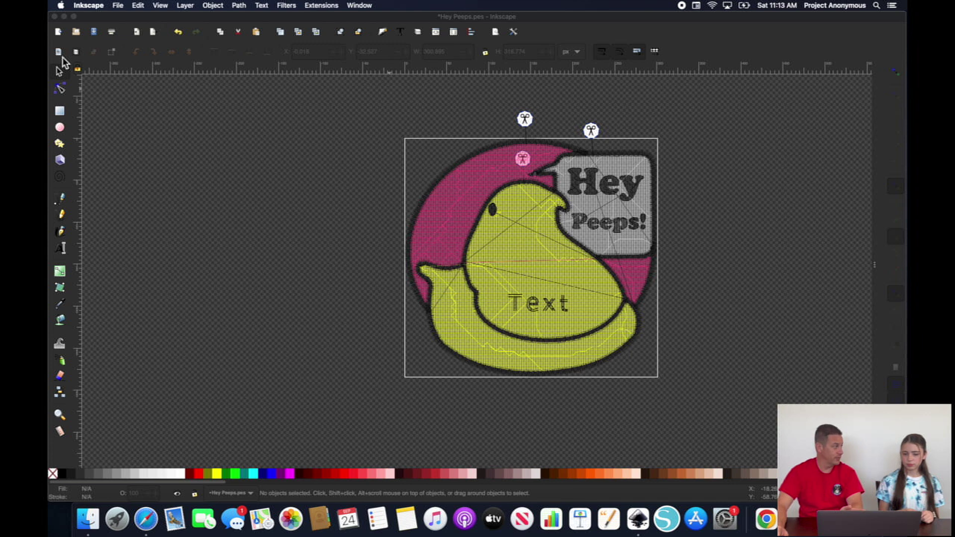
- Select every group in the Inkscape design with Cmd+A
key("super+a")
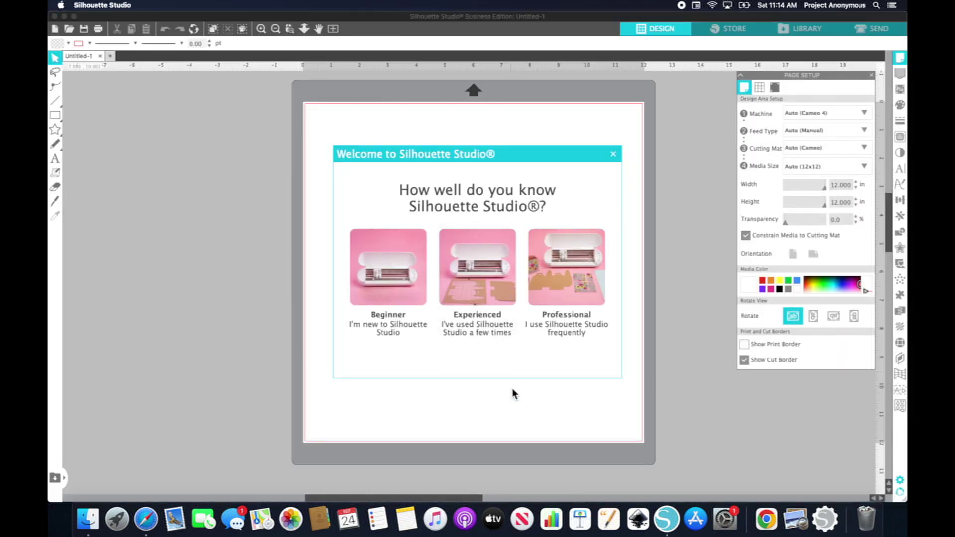
- Dismiss the welcome screen and open Hey Peeps.pes in Silhouette Studio
left_click(612, 154)
left_click(145, 5)
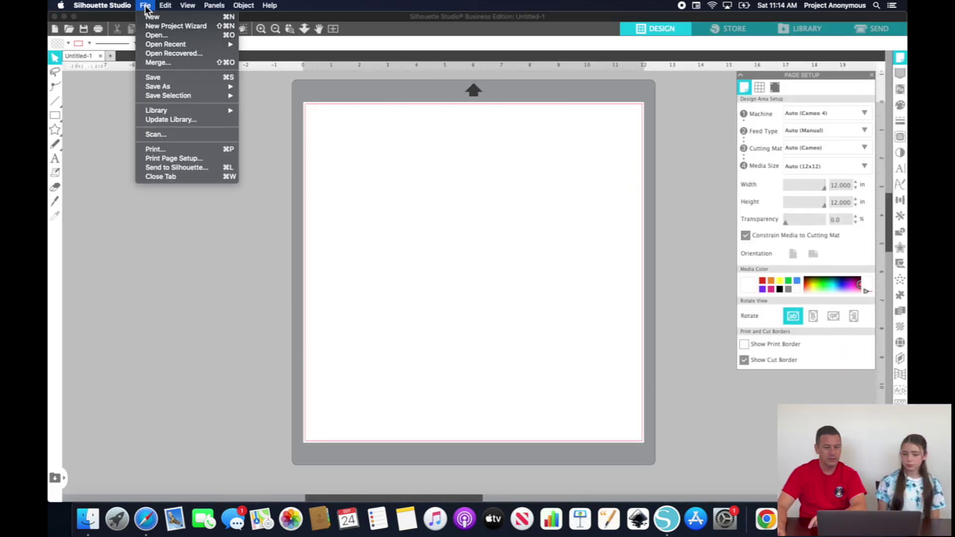
left_click(152, 36)
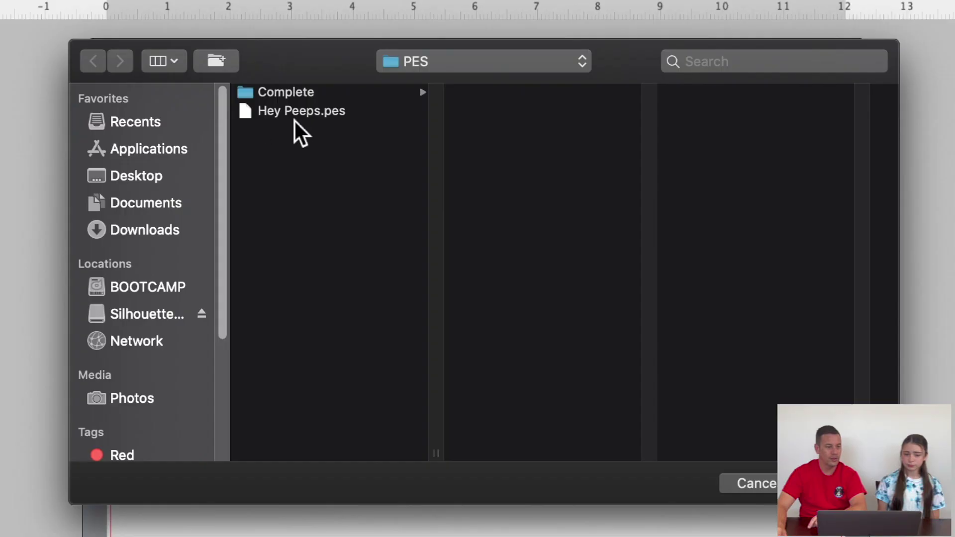
left_click(393, 115)
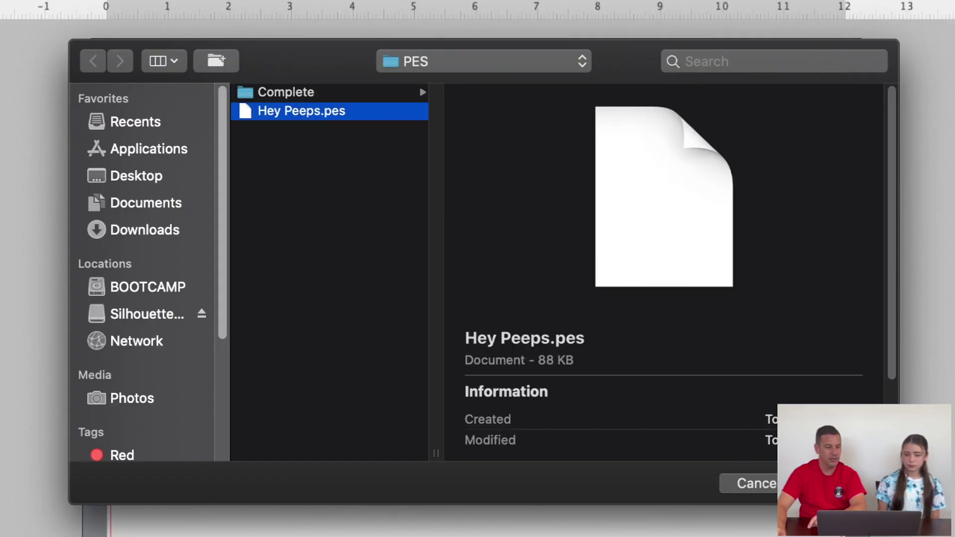
left_click(876, 487)
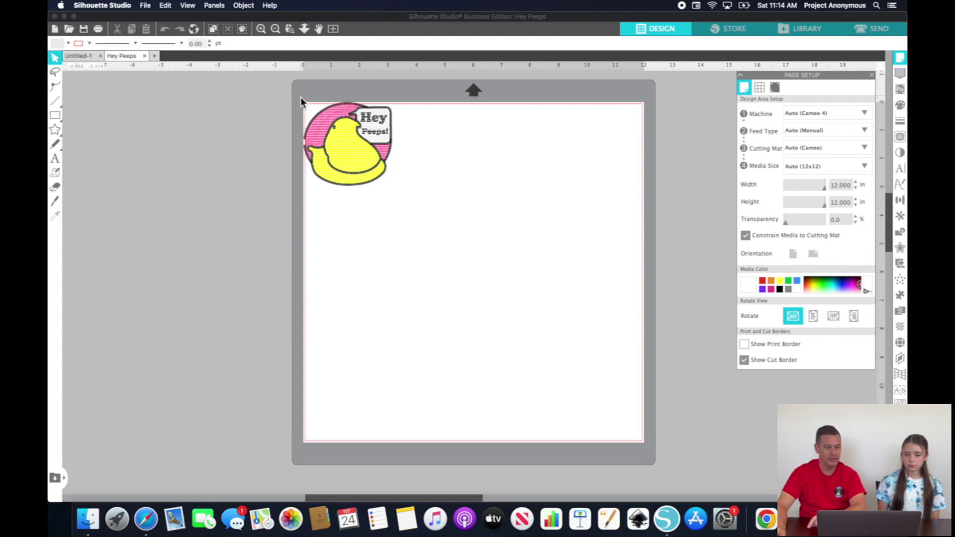
- Move the whole Hey Peeps design from the mat corner toward the page's top centre
left_click_drag(302, 102, 426, 216)
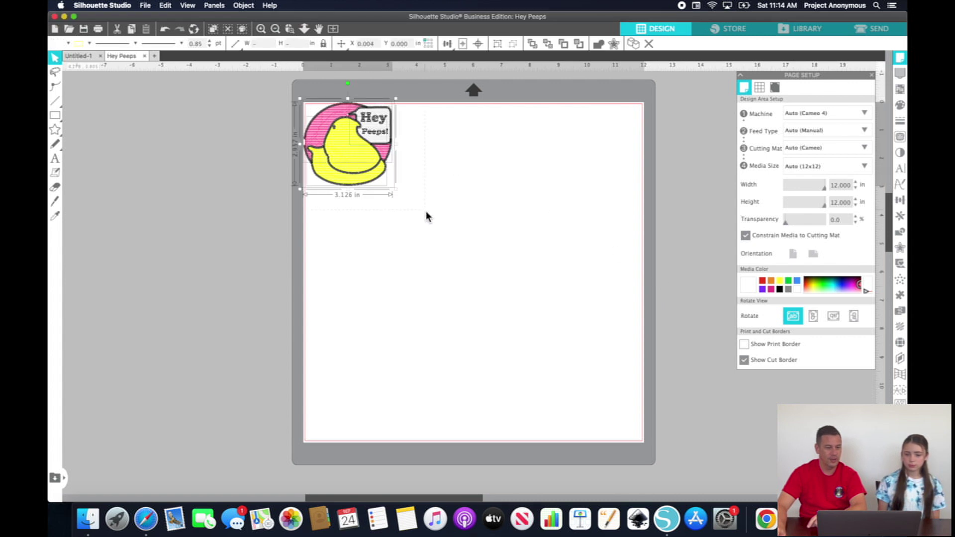
left_click_drag(345, 139, 436, 162)
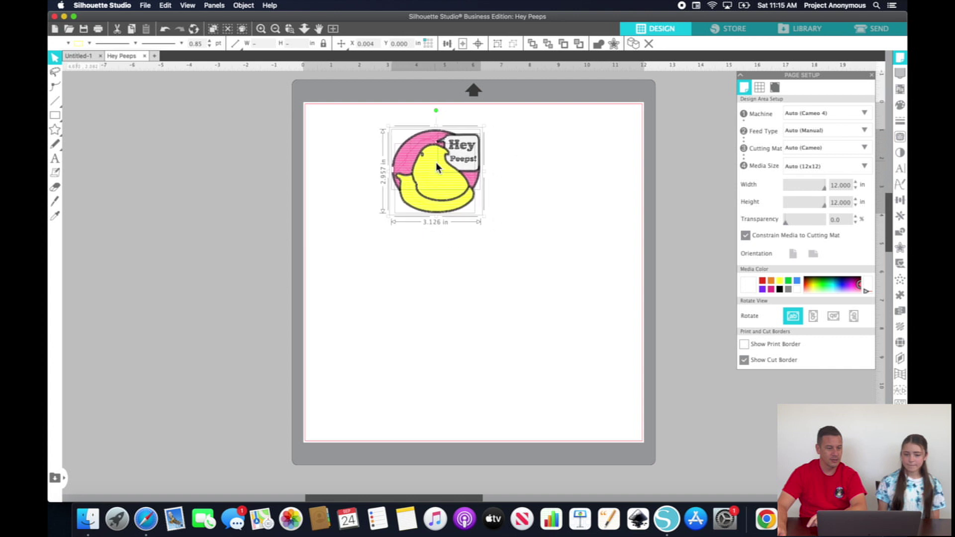
left_click(503, 170)
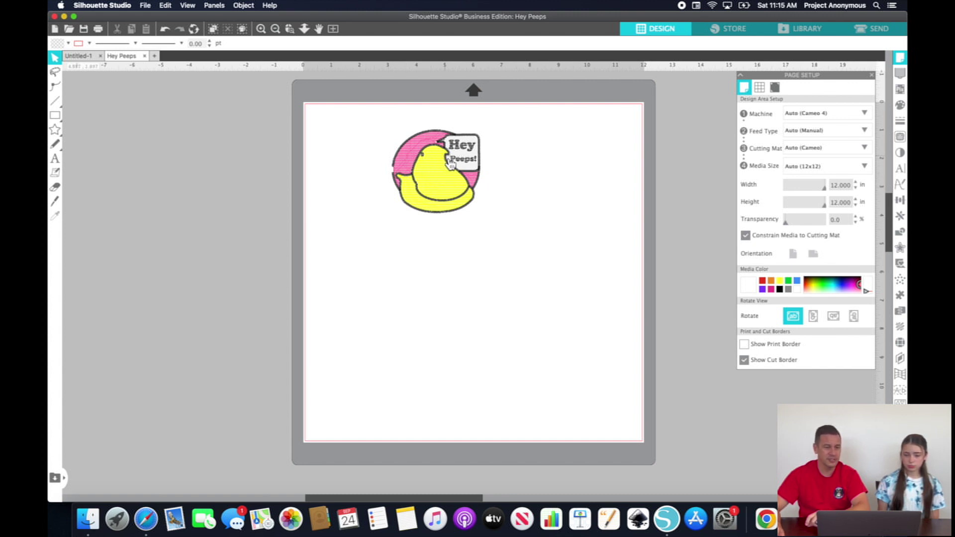
scroll(440, 169, "down", 1)
scroll(440, 170, "up", 1)
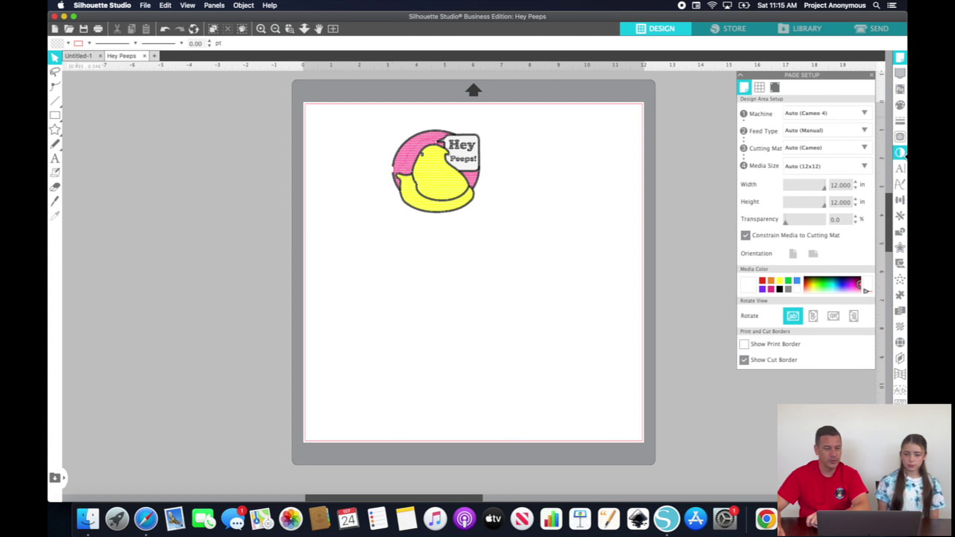
- Trace the Peeps artwork at 55.0% threshold and move the traced cut lines to the lower right
left_click(900, 140)
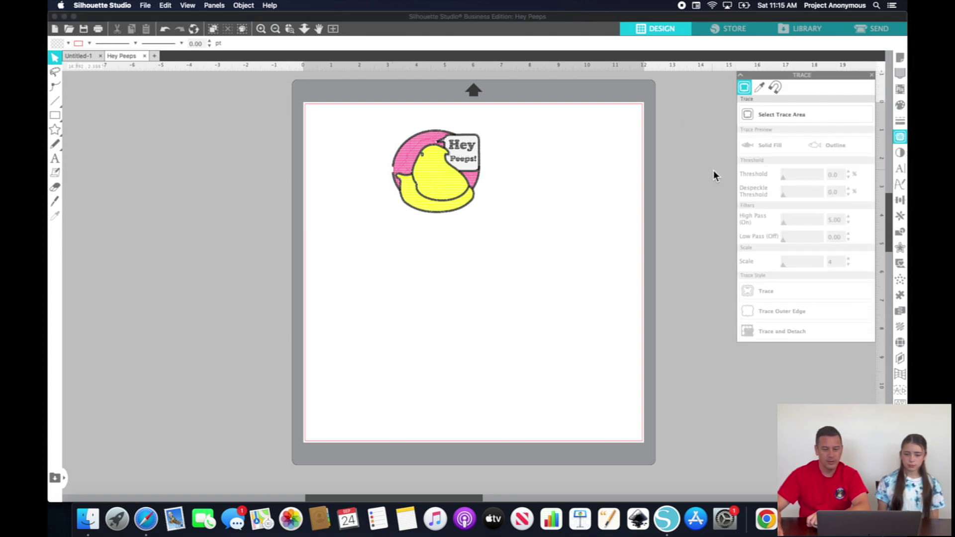
left_click(745, 117)
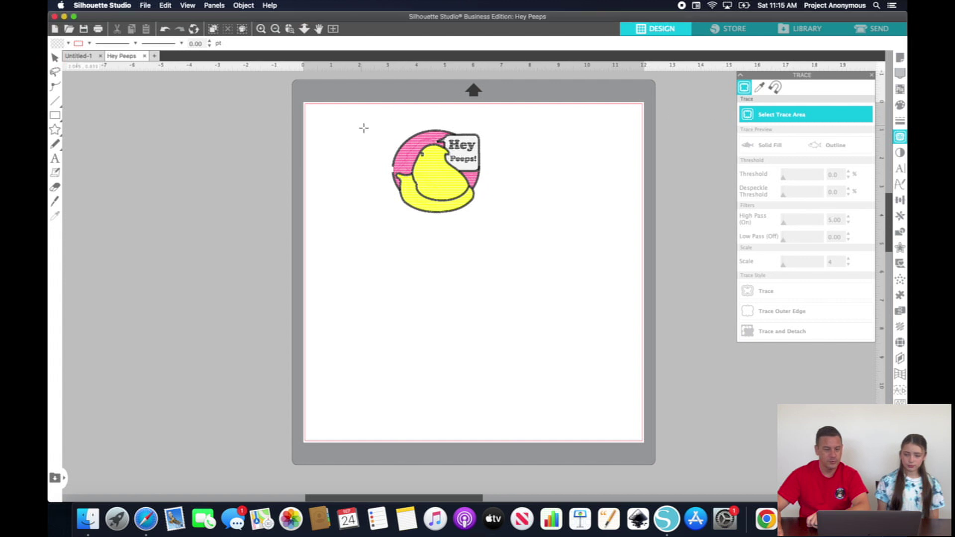
left_click_drag(378, 119, 506, 221)
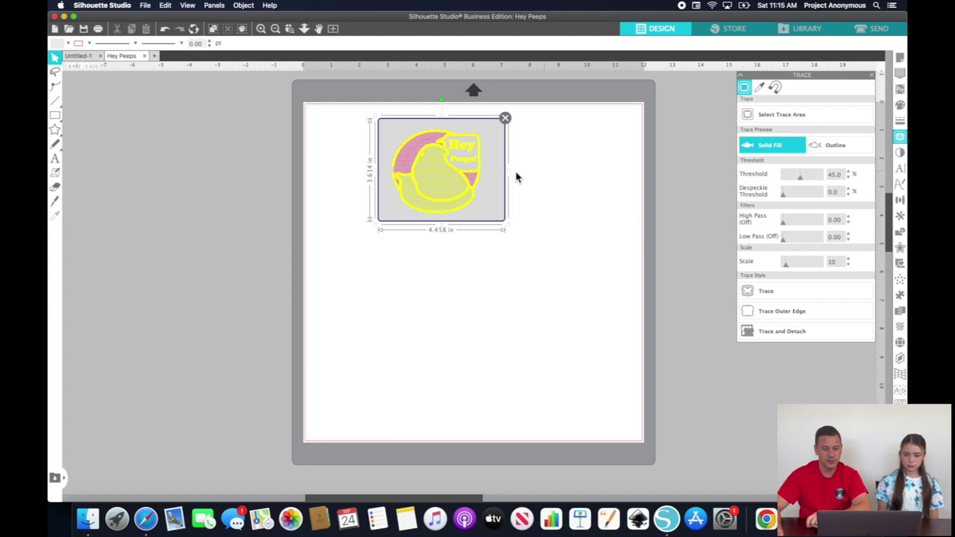
left_click(808, 180)
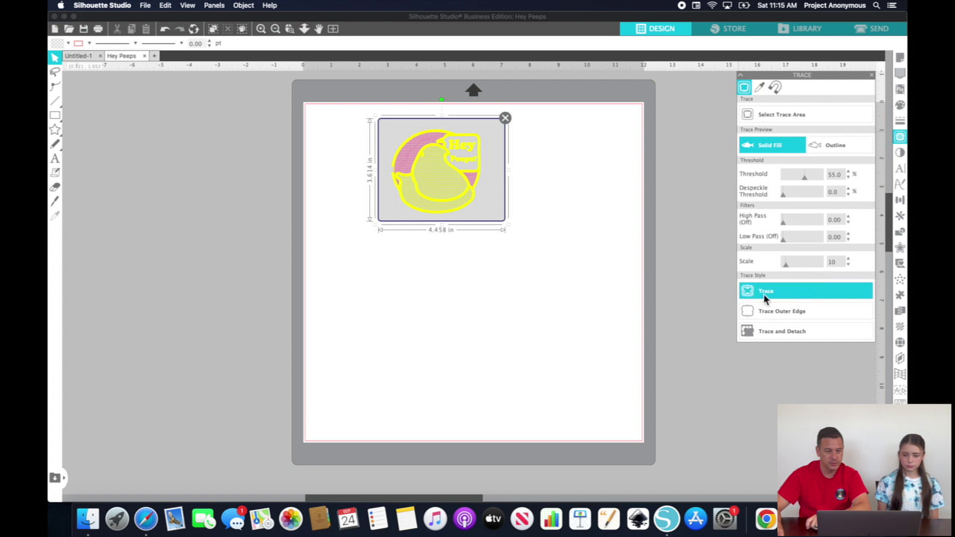
left_click(747, 291)
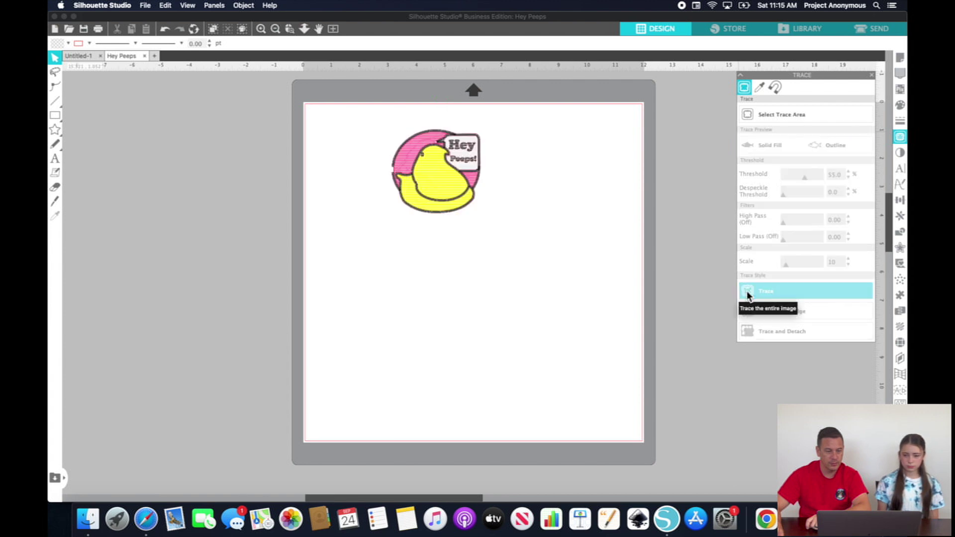
left_click(458, 221)
mouse_move(457, 227)
left_mouse_down()
mouse_move(458, 246)
mouse_move(514, 283)
mouse_move(555, 288)
left_mouse_up()
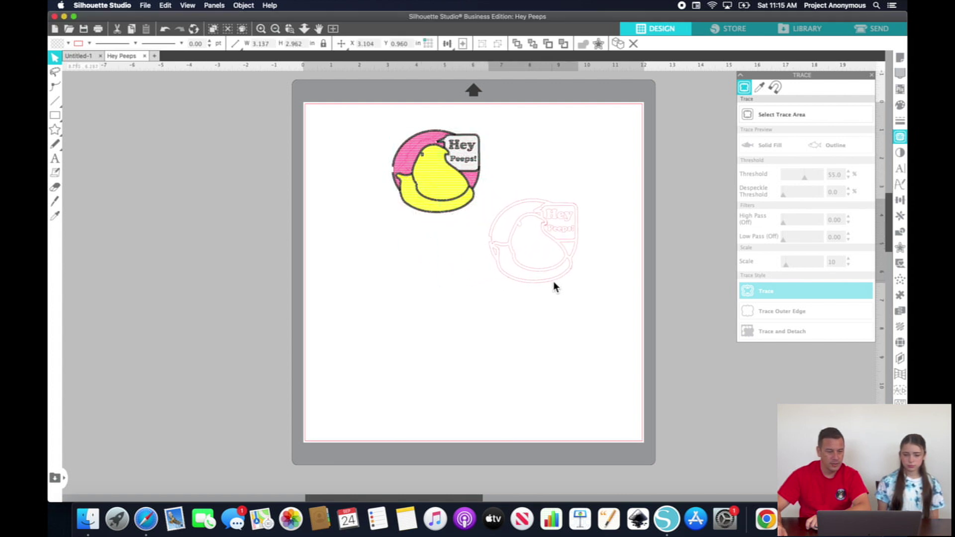
- Zoom in closely and select the 3.137 × 2.962 in traced outline
left_click(554, 283)
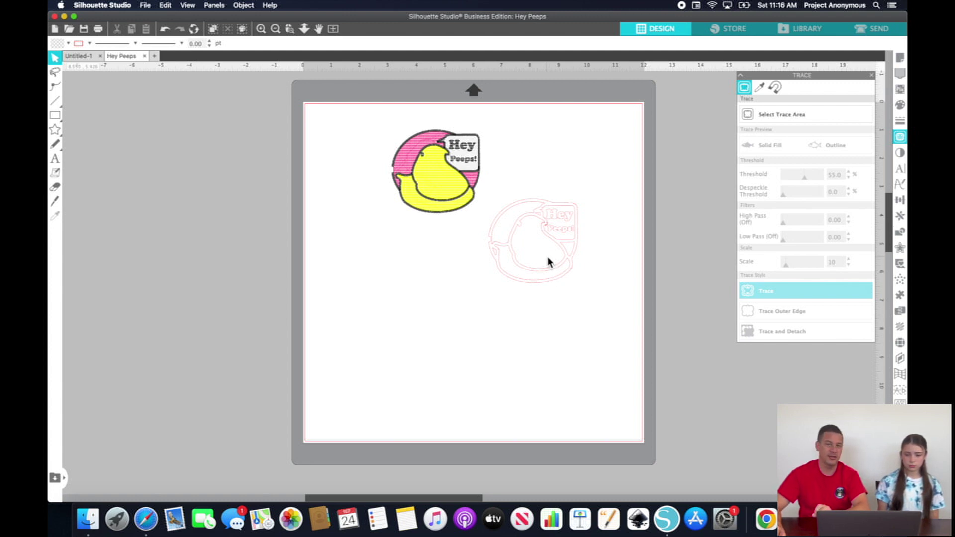
scroll(550, 248, "down", 1)
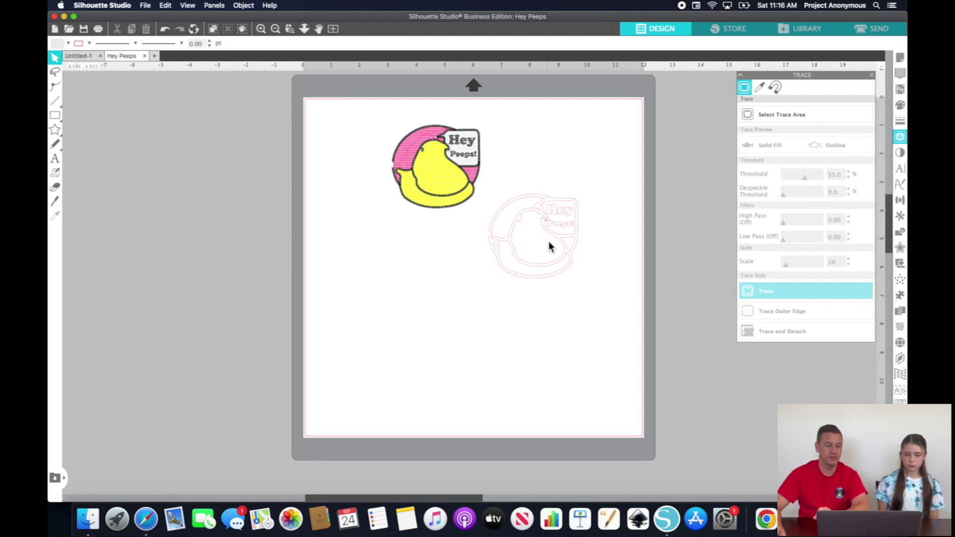
left_click(260, 28)
left_click(261, 28)
left_click(261, 28)
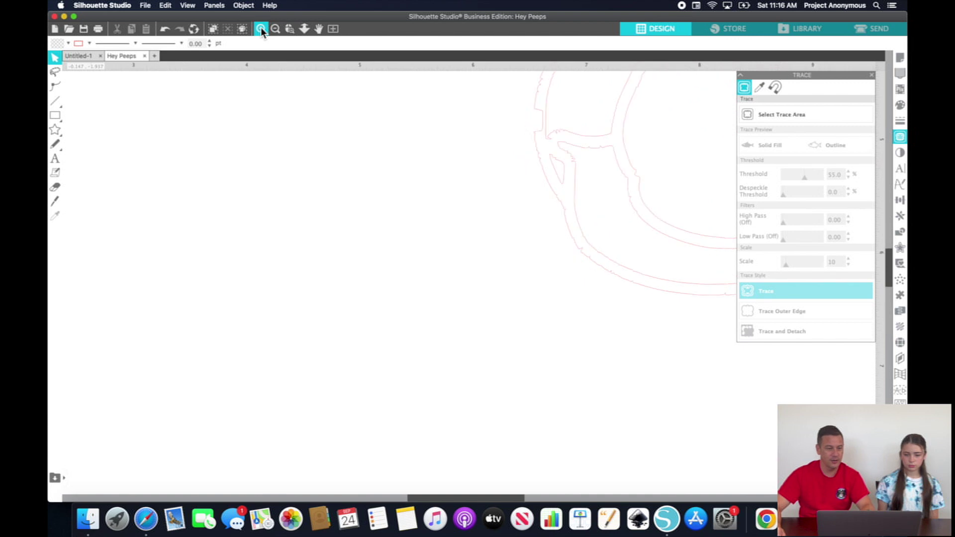
left_click(261, 28)
left_click(655, 103)
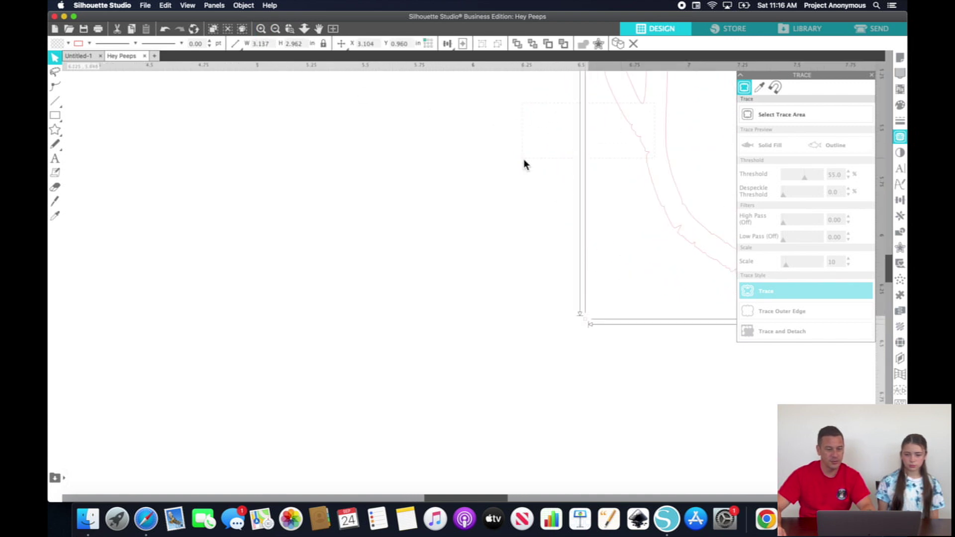
left_click_drag(525, 164, 648, 156)
- Inspect the traced shape's points in Edit Points mode, then leave point editing
left_click(55, 86)
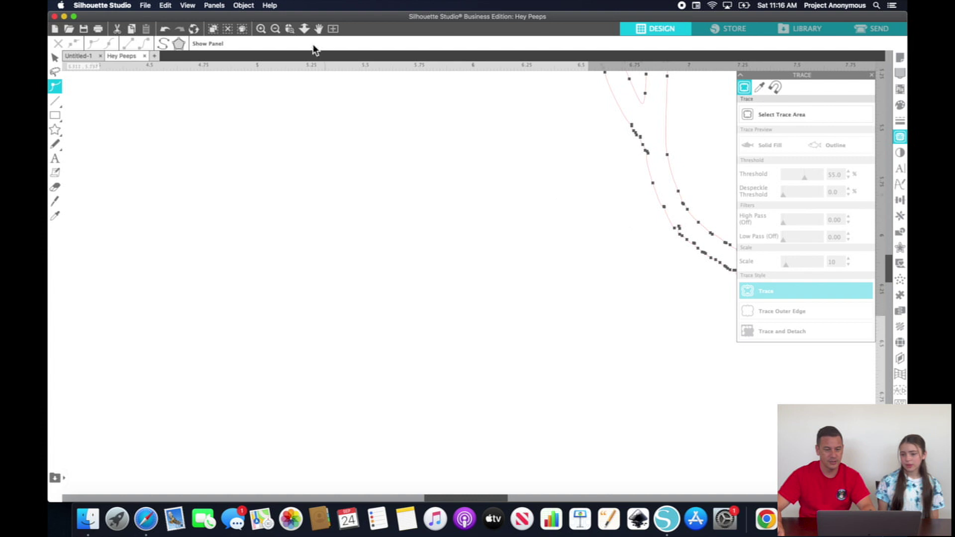
right_click(400, 194)
left_click(463, 288)
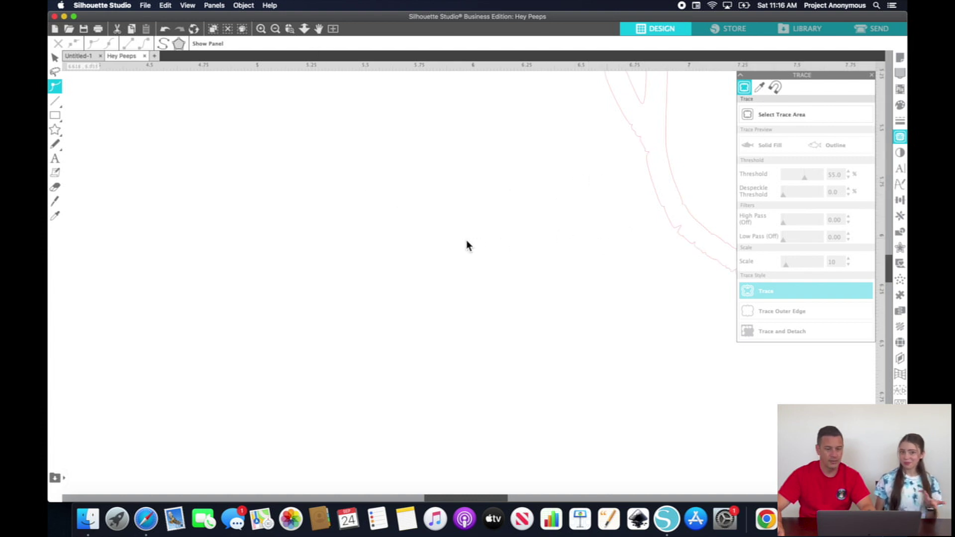
scroll(619, 223, "up", 5)
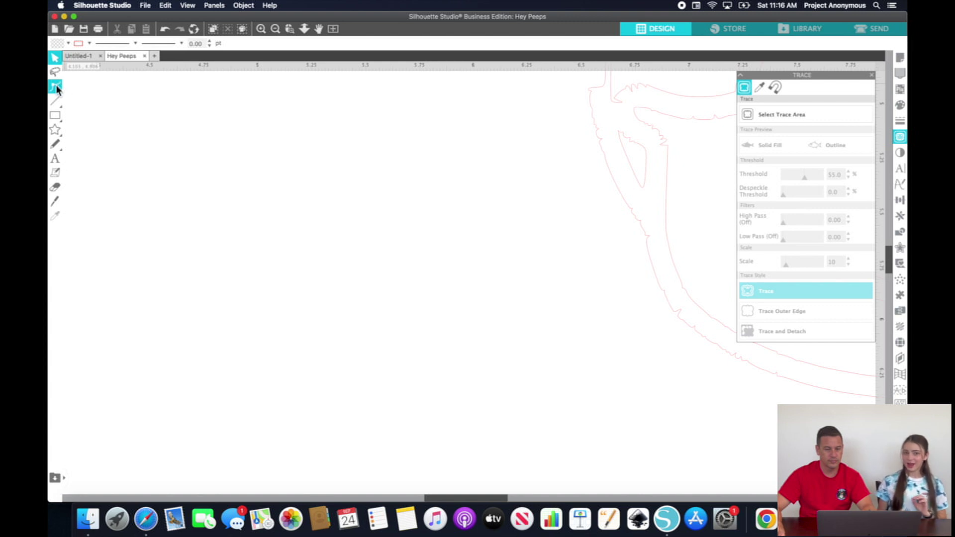
- Zoom out, reselect the whole traced outline, and open then close the Move panel
left_click(275, 31)
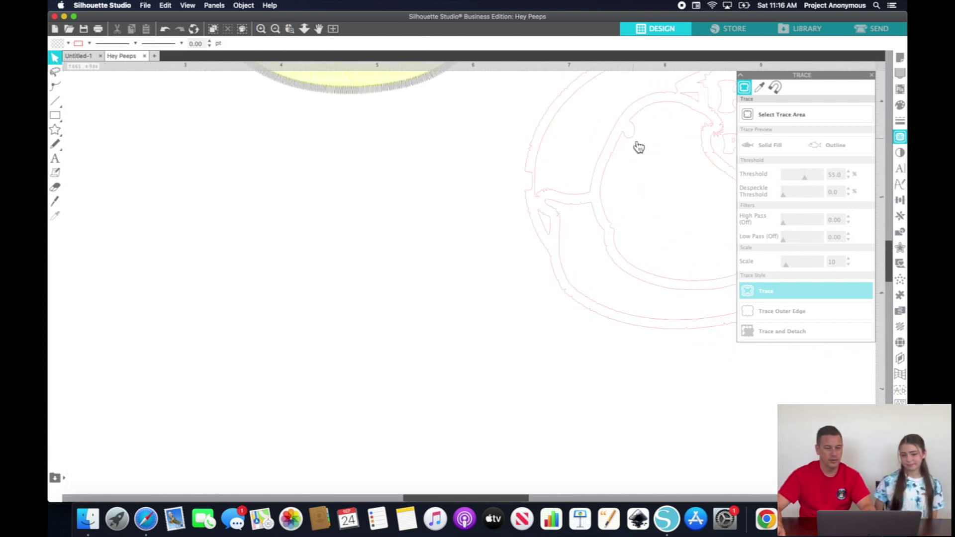
left_click_drag(640, 186, 359, 205)
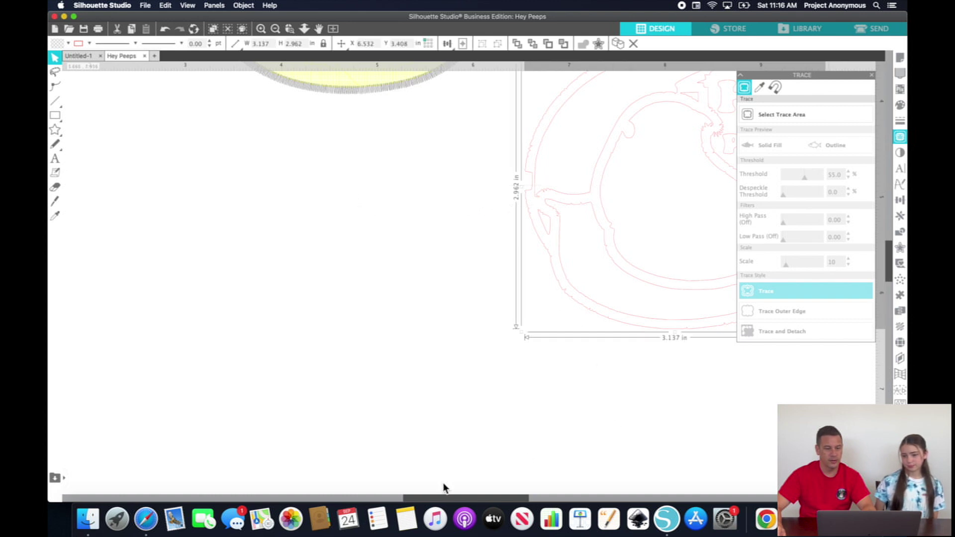
scroll(442, 488, "right", 5)
left_click(340, 43)
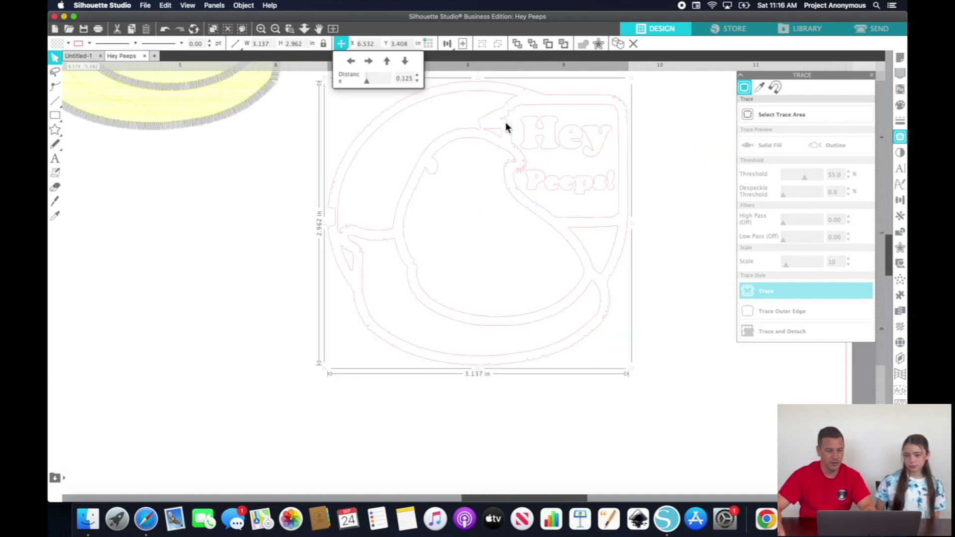
left_click(519, 193)
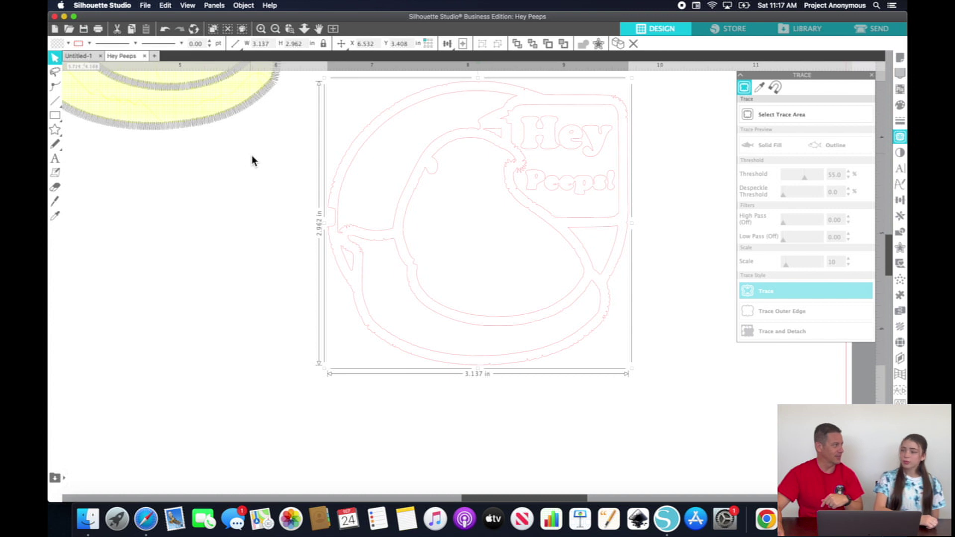
scroll(252, 157, "up", 3)
scroll(258, 157, "up", 1)
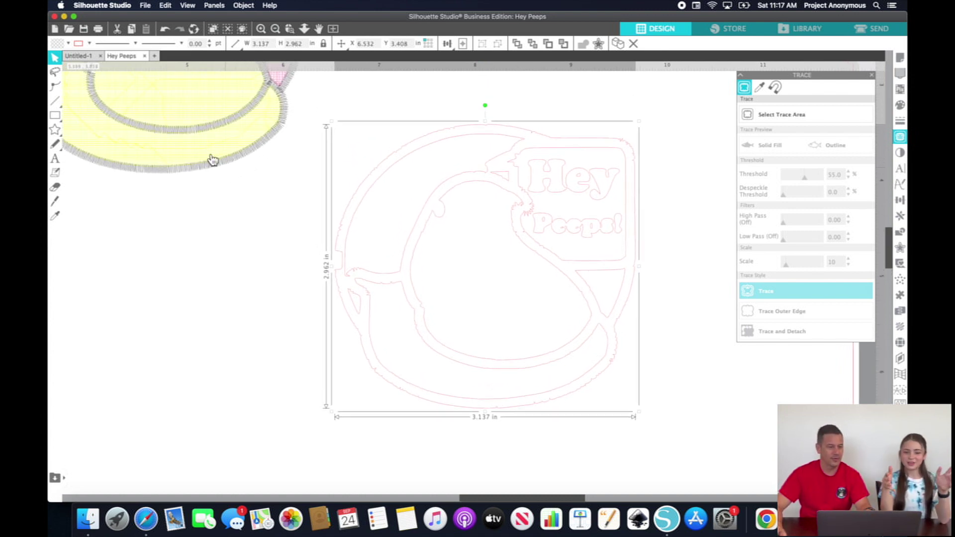
- Pull the grey stitched outline off the image to the page's top right
left_click(275, 29)
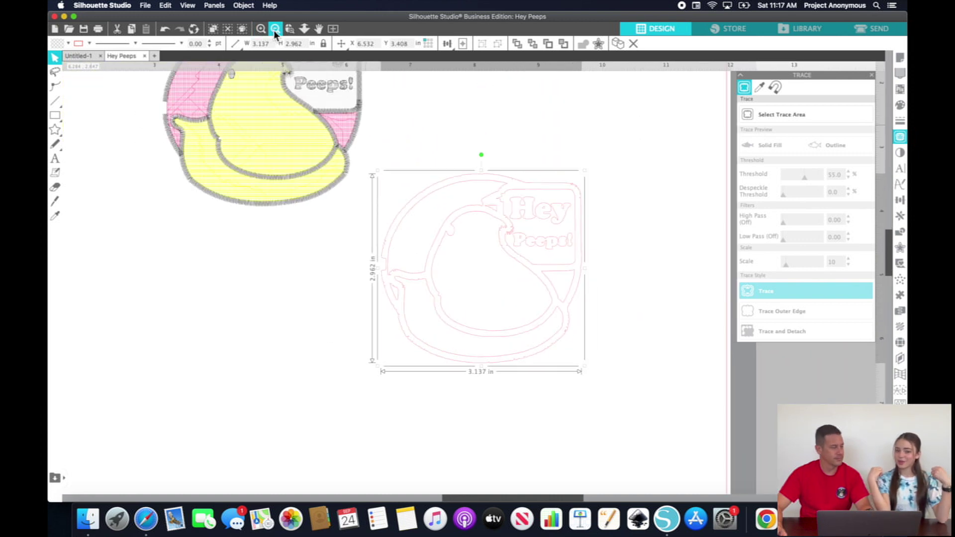
left_click(275, 29)
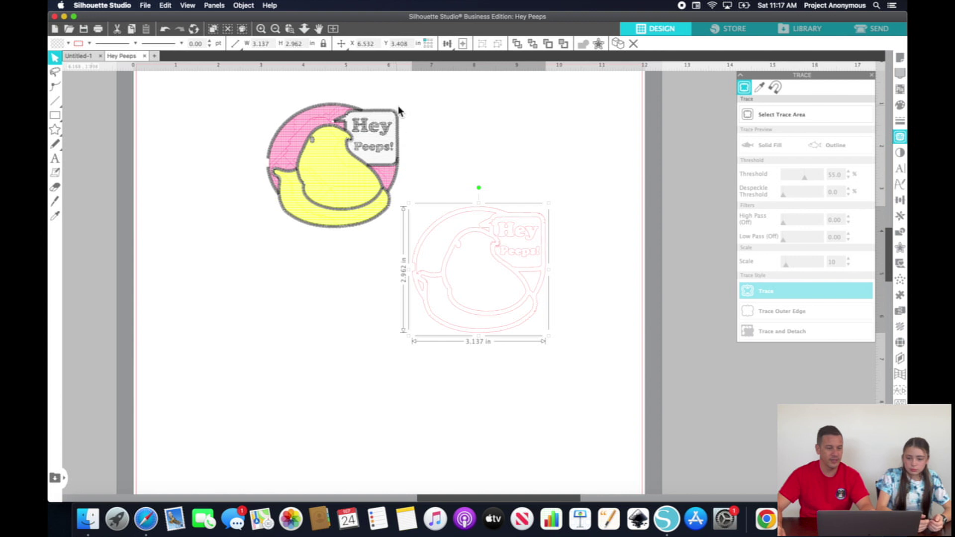
left_click_drag(402, 120, 644, 86)
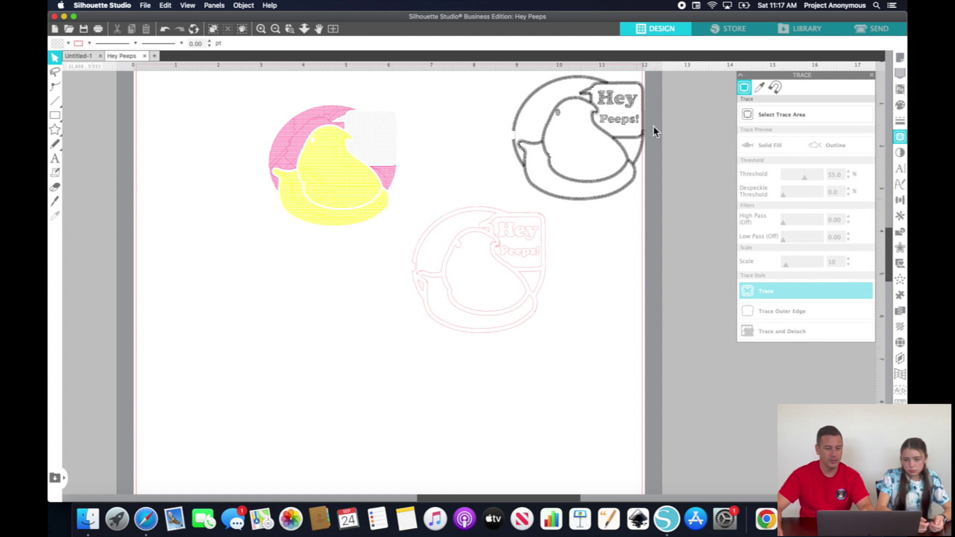
left_click(765, 113)
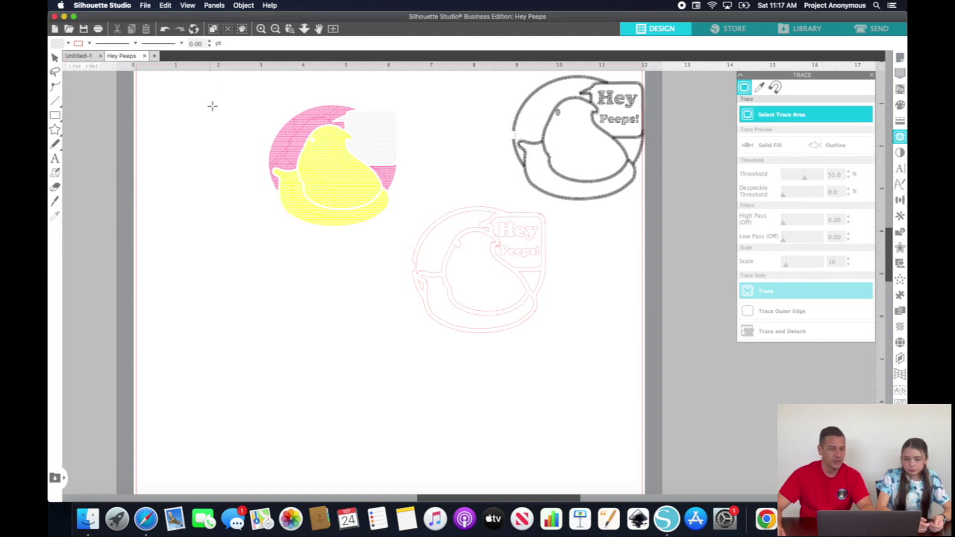
- Trace the peep at threshold 65, move the pink layer onto the grey outline and the new trace below
mouse_move(258, 92)
left_mouse_down()
mouse_move(307, 186)
mouse_move(409, 237)
left_mouse_up()
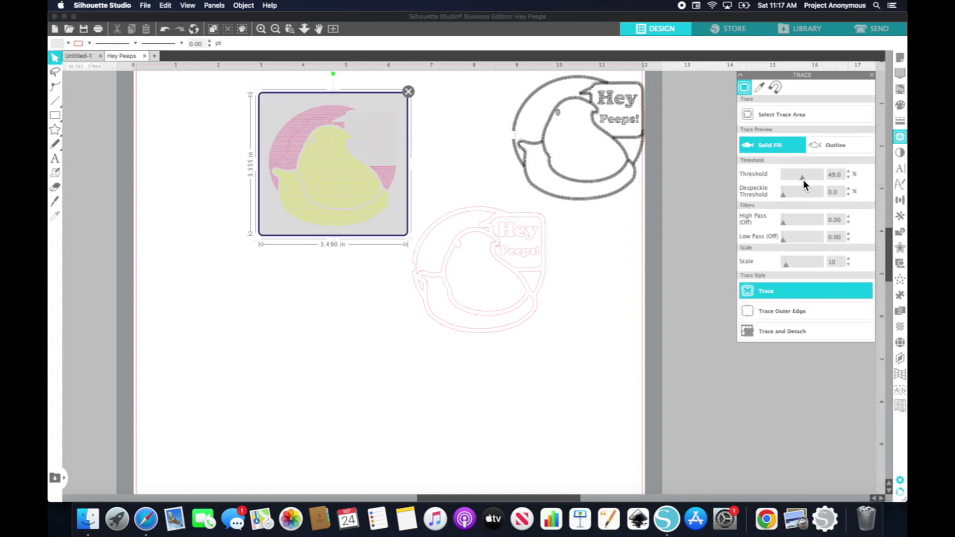
left_click_drag(804, 180, 810, 181)
left_click(758, 291)
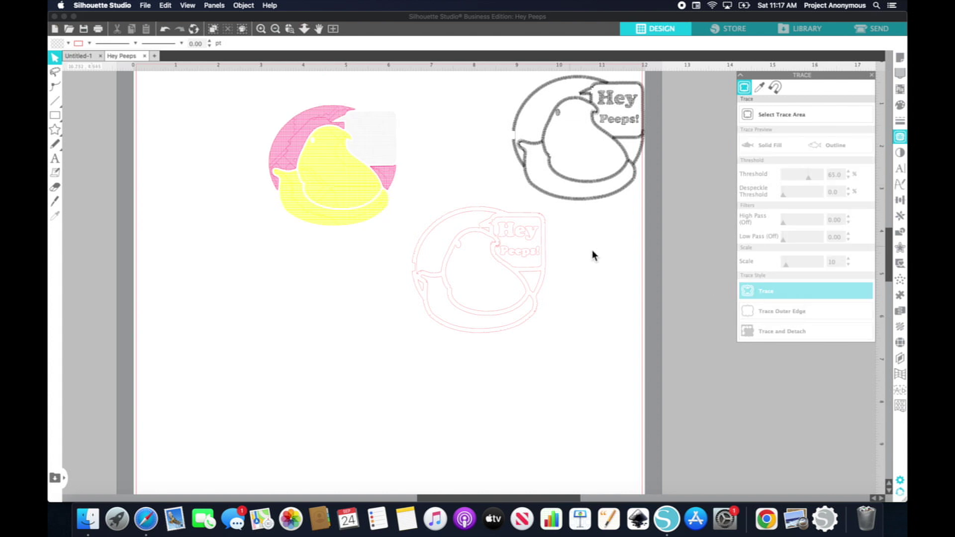
left_click_drag(289, 154, 532, 123)
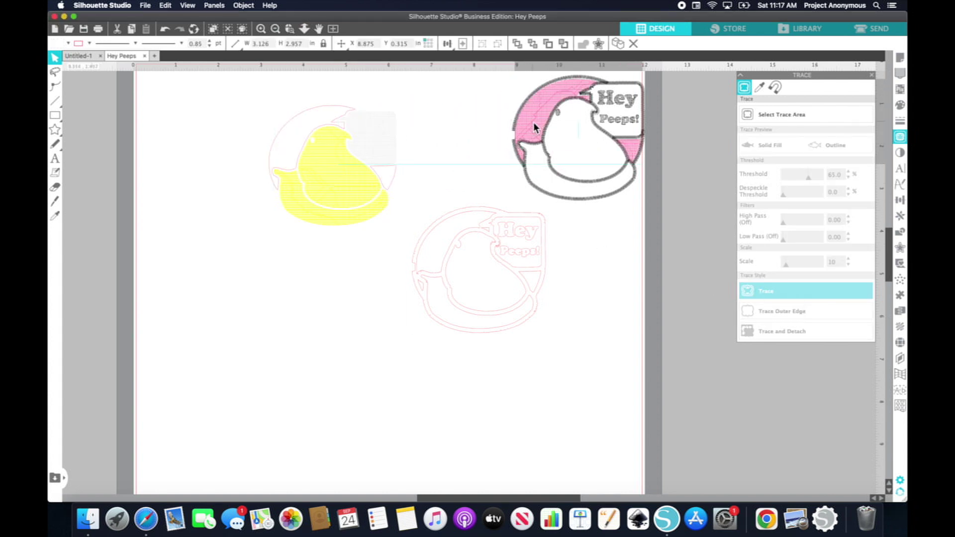
left_click_drag(287, 134, 273, 284)
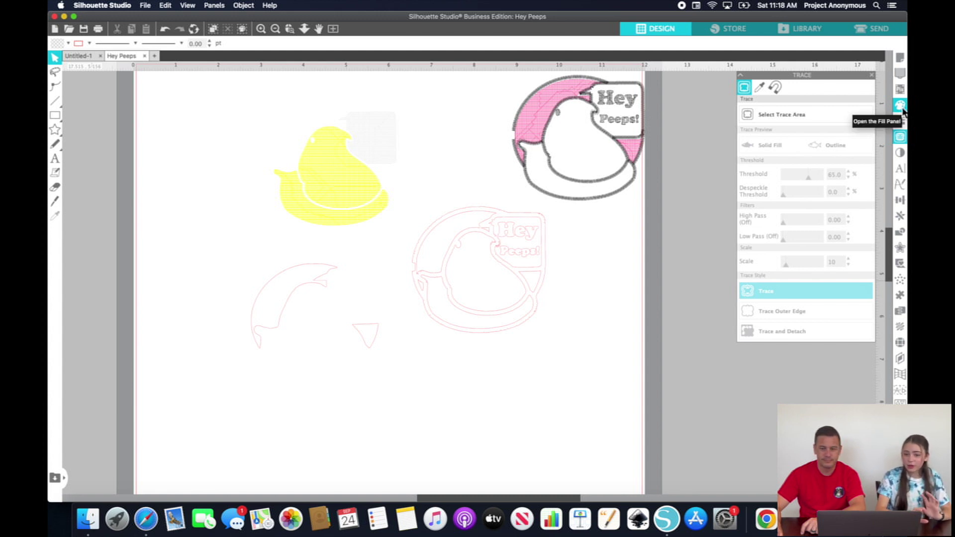
- Give the traced arc-and-triangle piece a magenta fill, then zoom in on the Hey Peeps outline
left_click(900, 105)
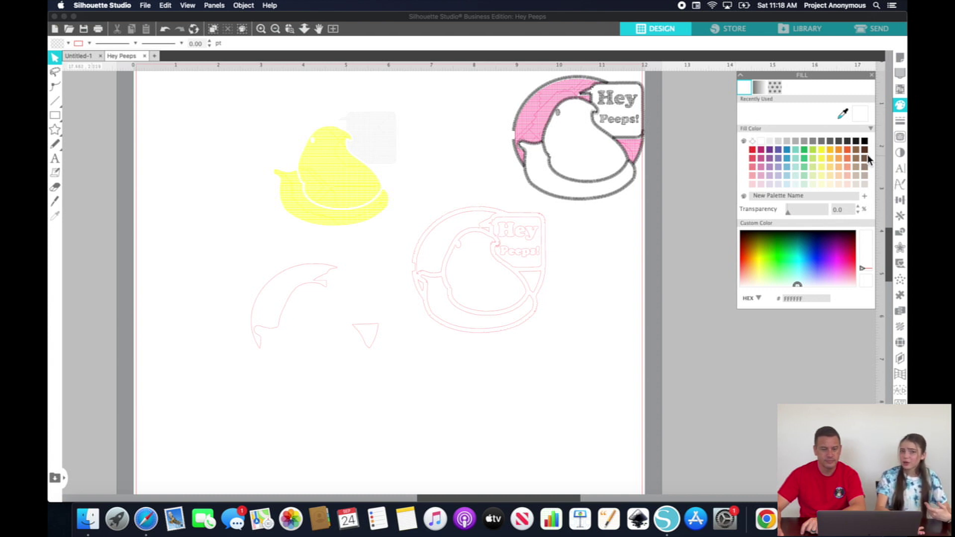
left_click(762, 159)
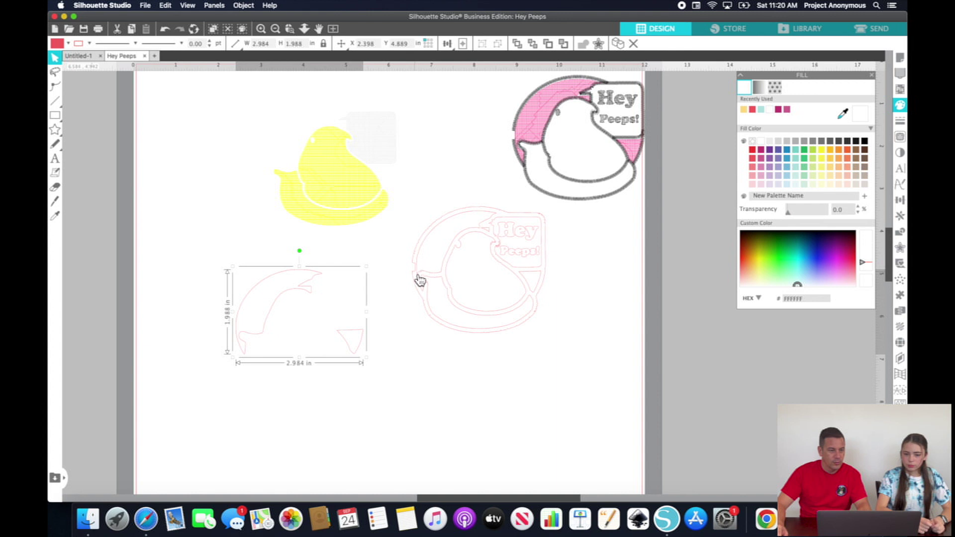
left_click(279, 29)
left_click(265, 32)
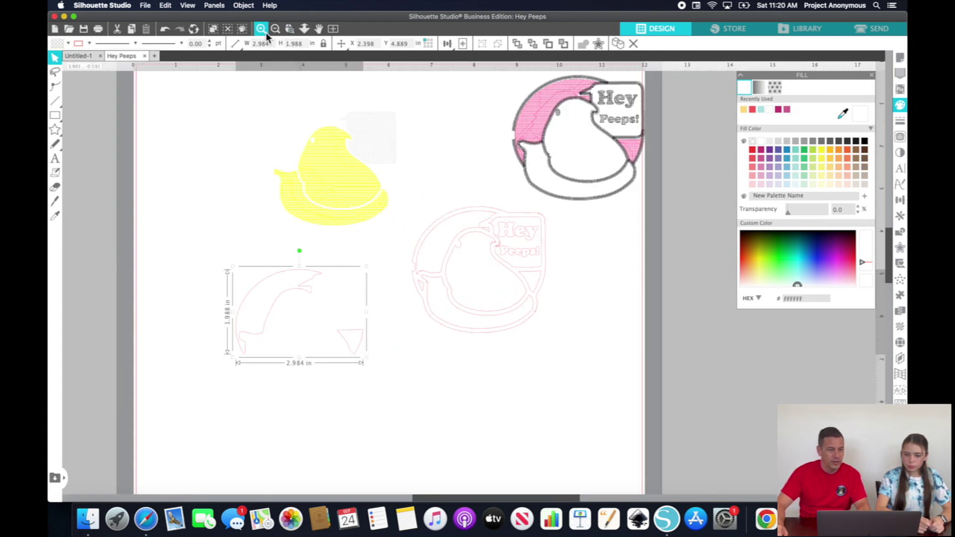
- Show the Hey Peeps outline's nodes with Edit Points and select a node on its left edge
left_click(266, 32)
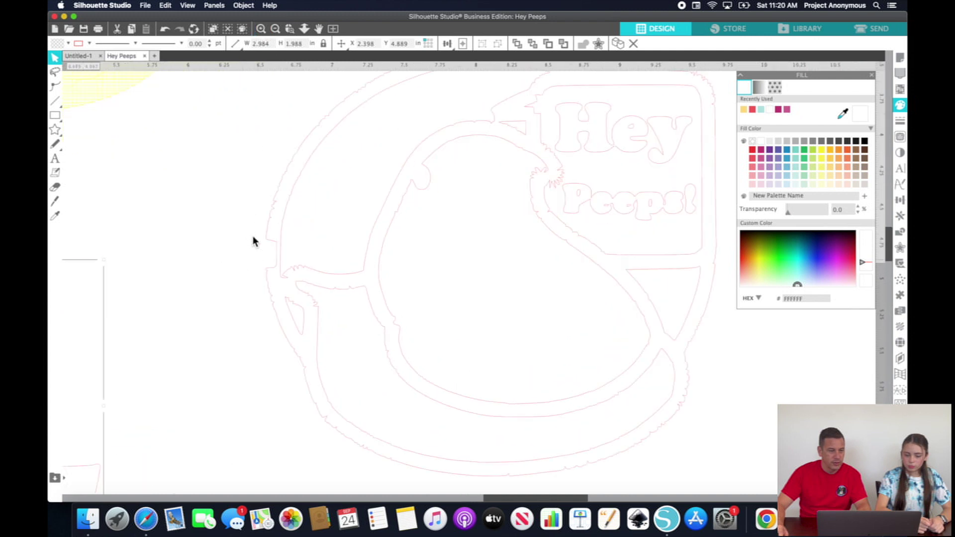
left_click(59, 87)
left_click(59, 88)
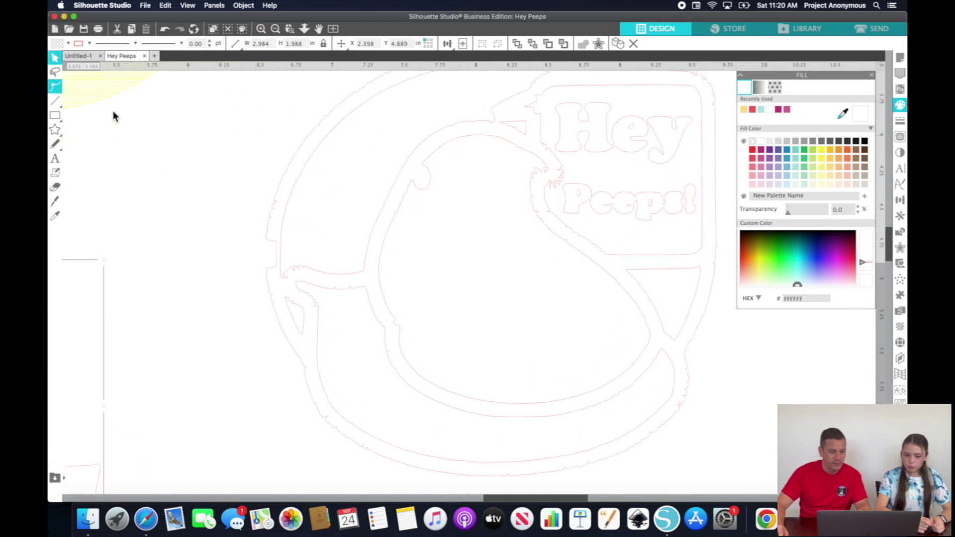
left_click(282, 254)
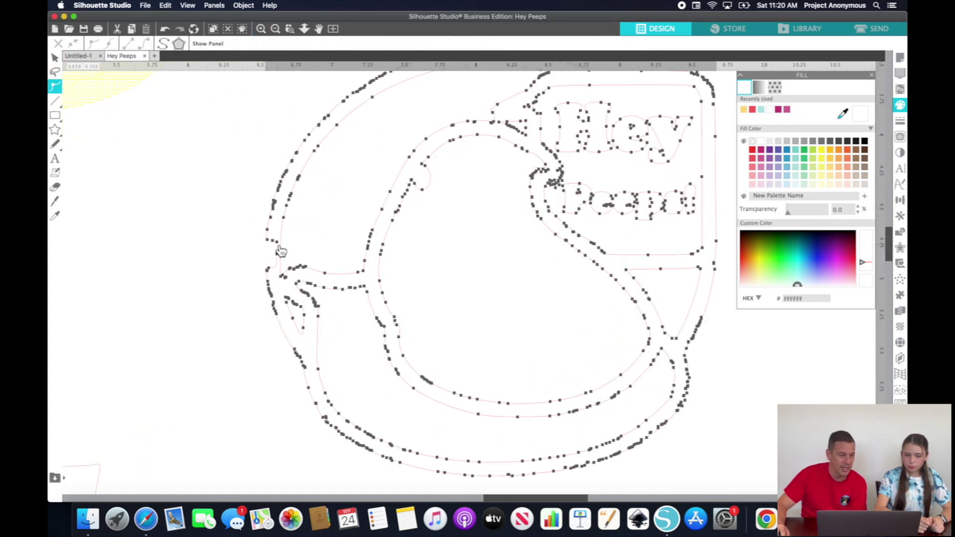
left_click(267, 244)
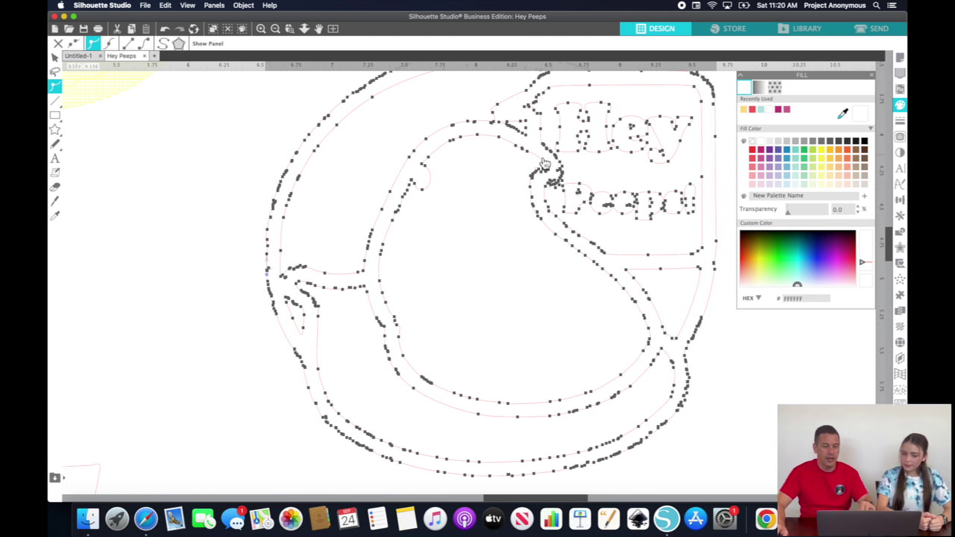
scroll(548, 160, "right", 3)
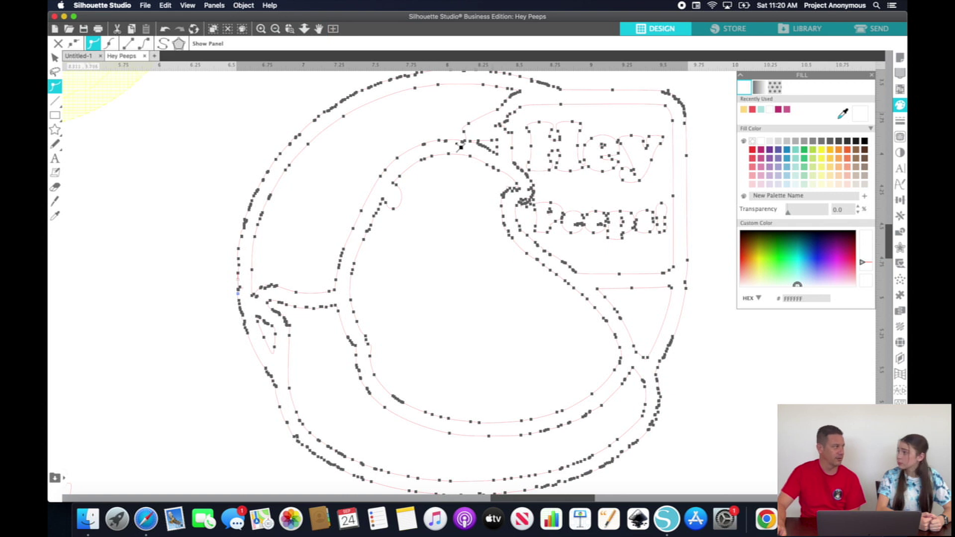
left_click(244, 5)
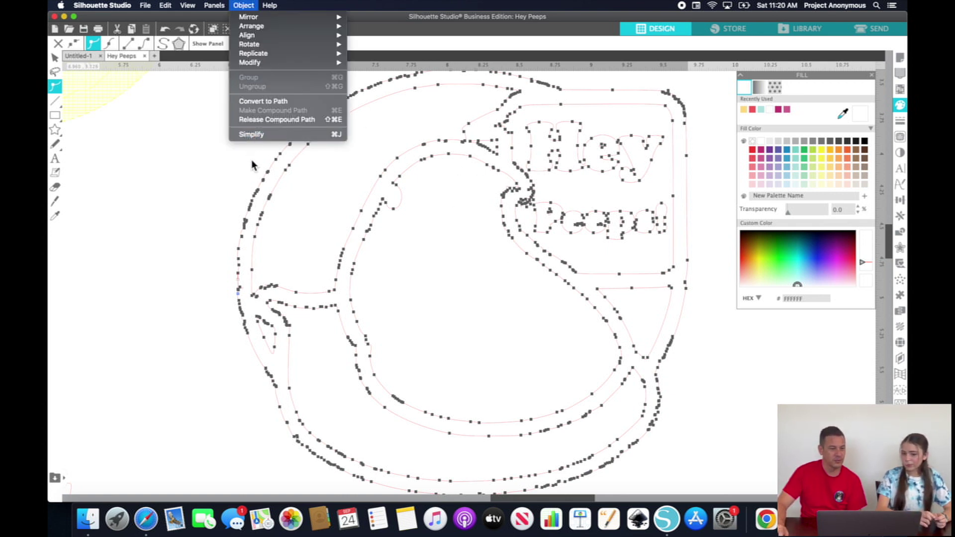
- Apply Object > Simplify to the outline and drag its left-end node to reshape the curve
left_click(254, 137)
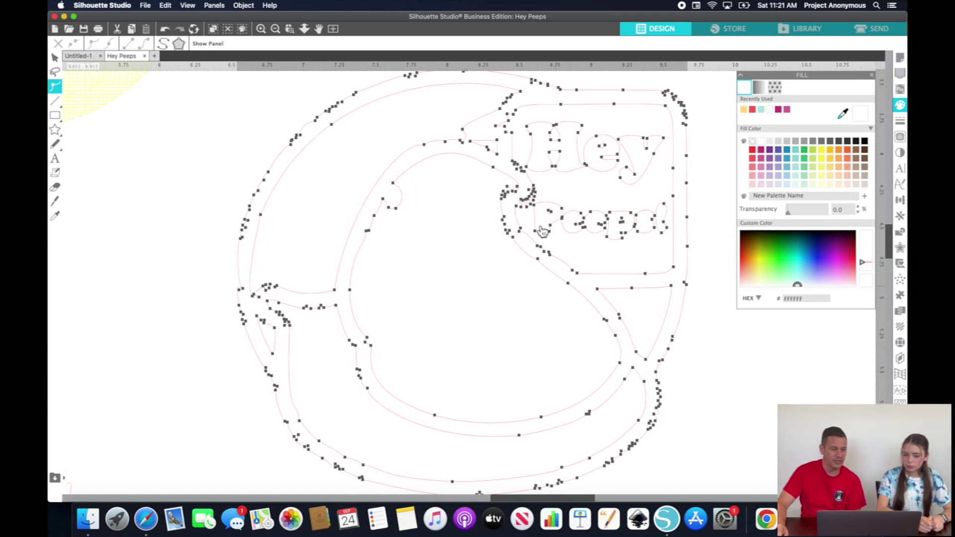
scroll(534, 209, "down", 1)
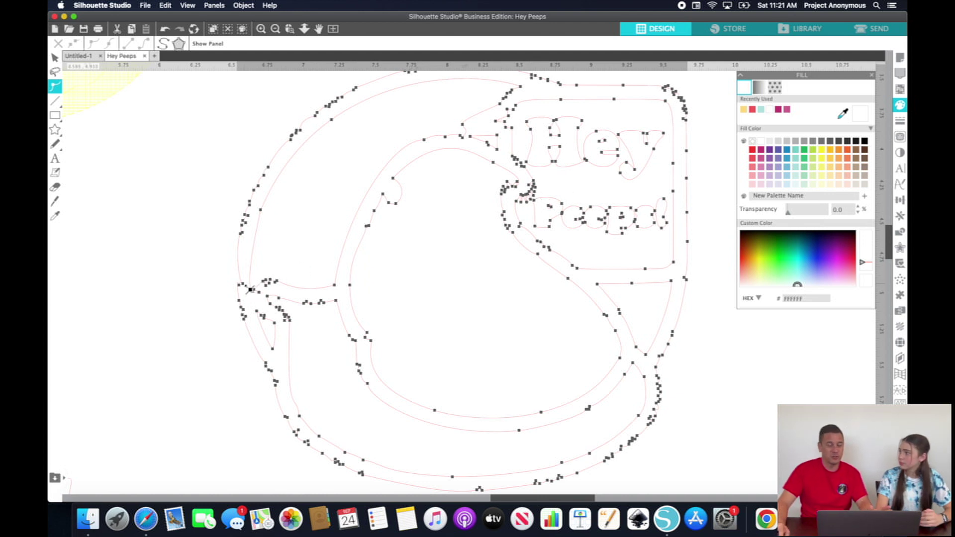
left_click_drag(250, 289, 244, 287)
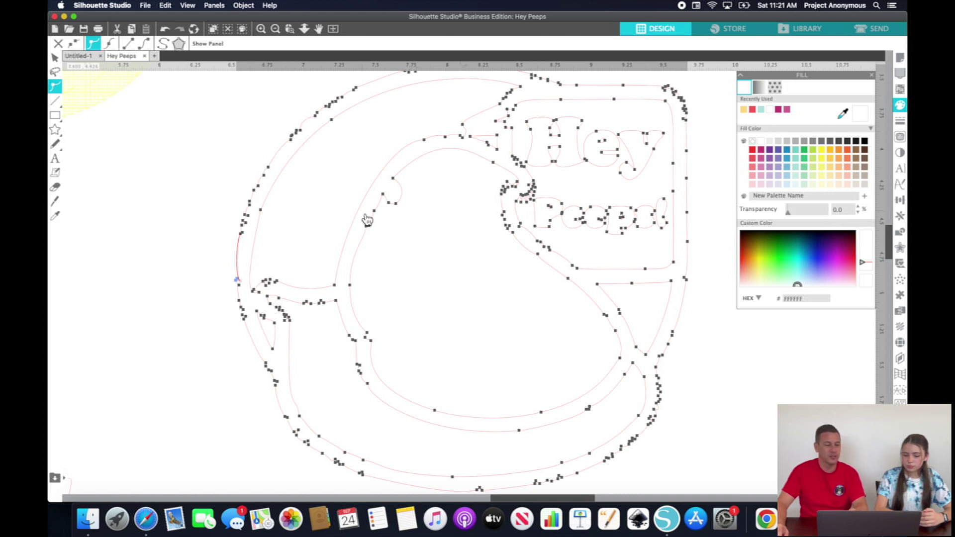
left_click(275, 29)
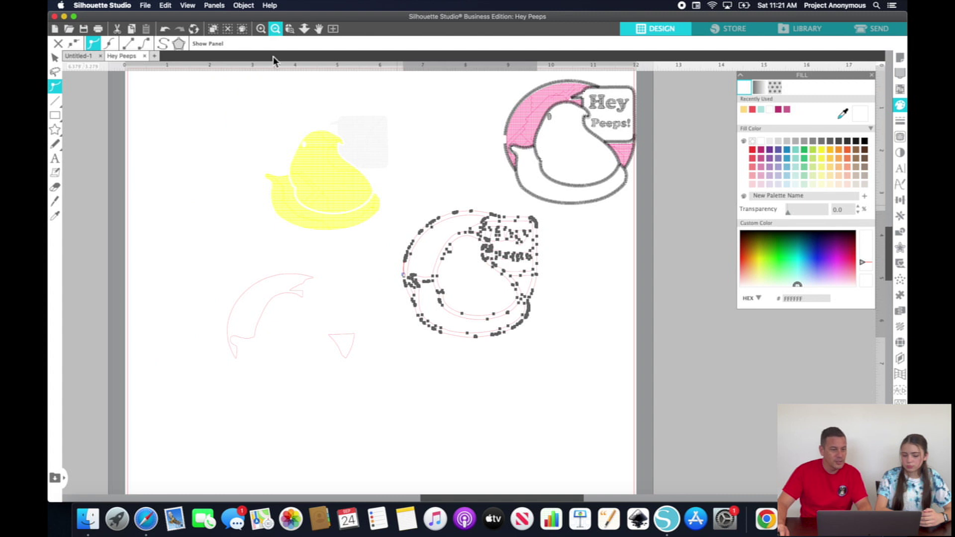
- Fill the Hey Peeps outline black, make the crescent piece pink and place it on the design's left side
left_click(55, 57)
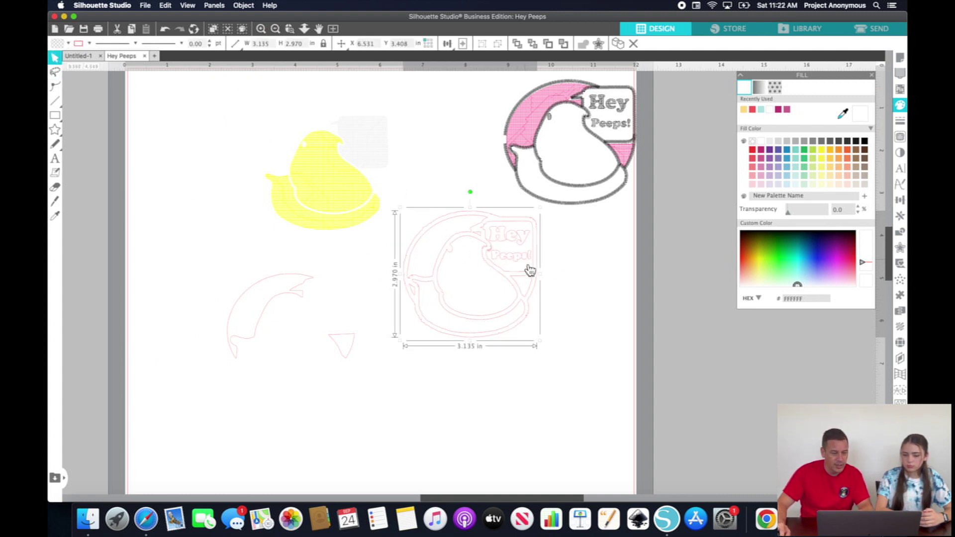
left_click(864, 141)
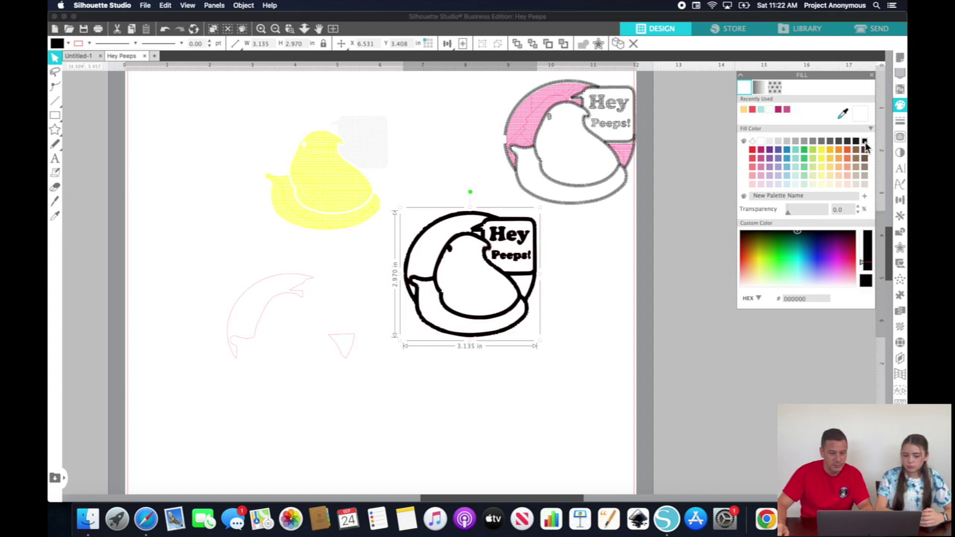
left_click(246, 306)
left_click(903, 107)
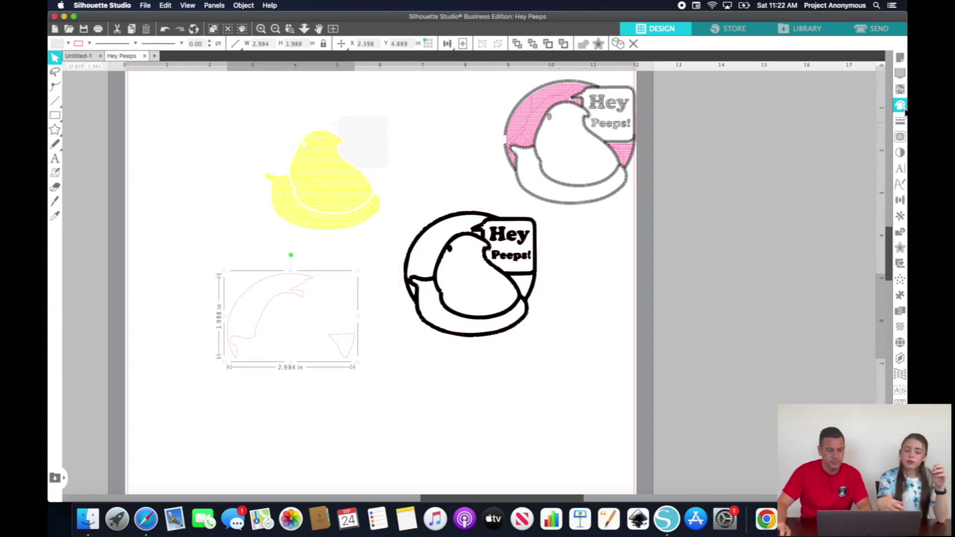
left_click(903, 109)
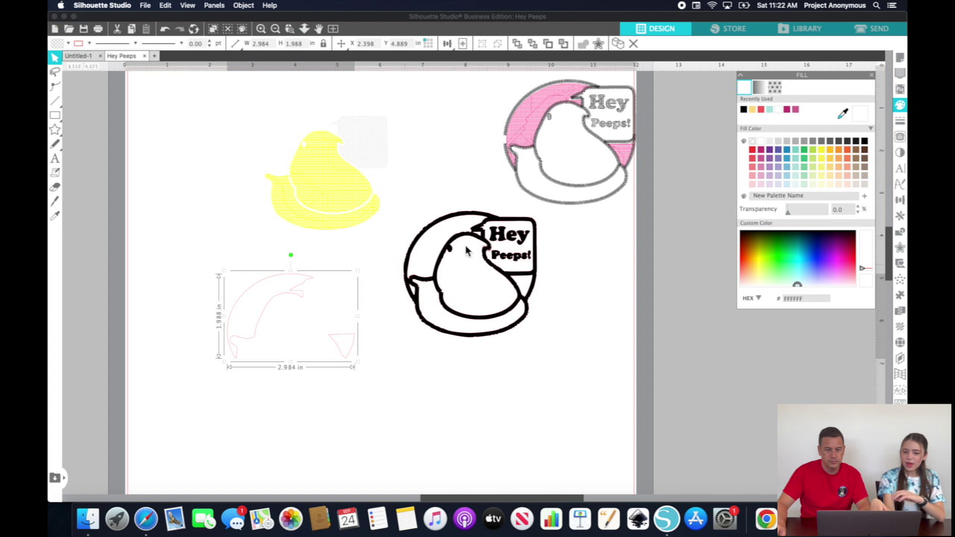
left_click(763, 160)
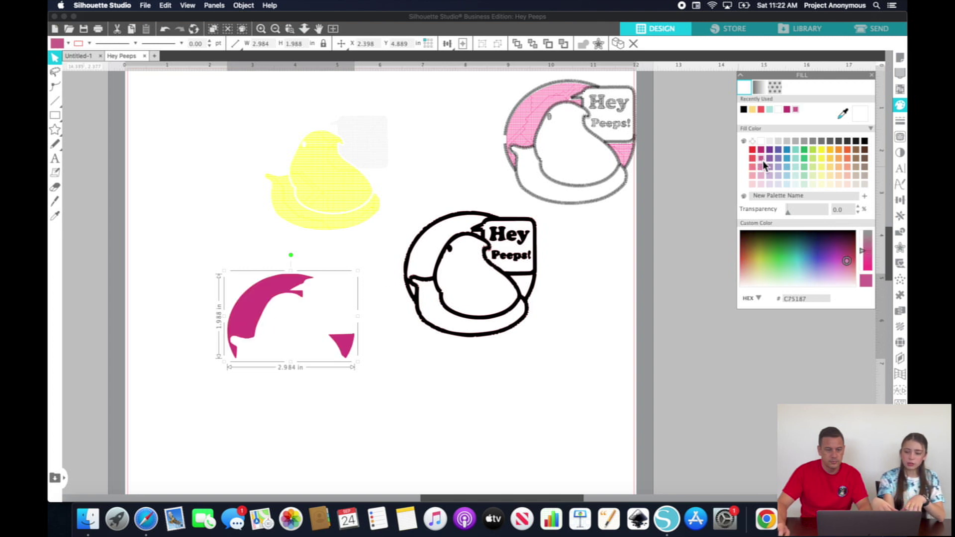
left_click(763, 167)
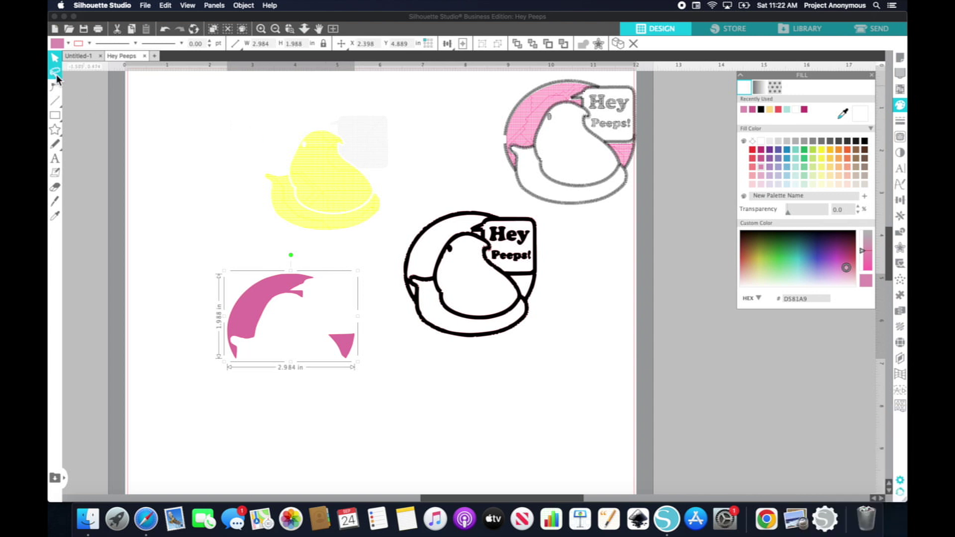
left_click_drag(253, 315, 432, 256)
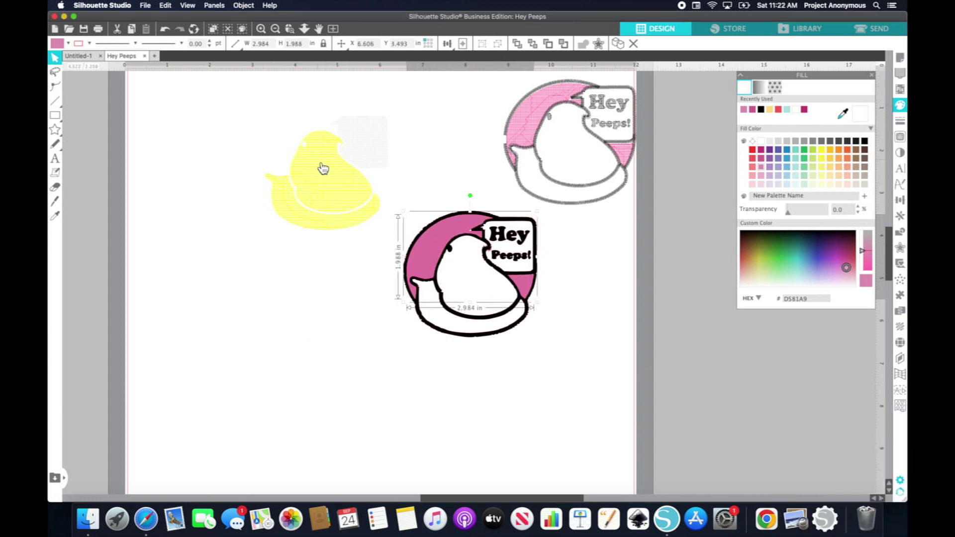
left_click(900, 137)
- Trace the yellow peep at threshold 90, fill it yellow and place it on the pink-circle design
left_click(761, 114)
left_click_drag(253, 106, 406, 246)
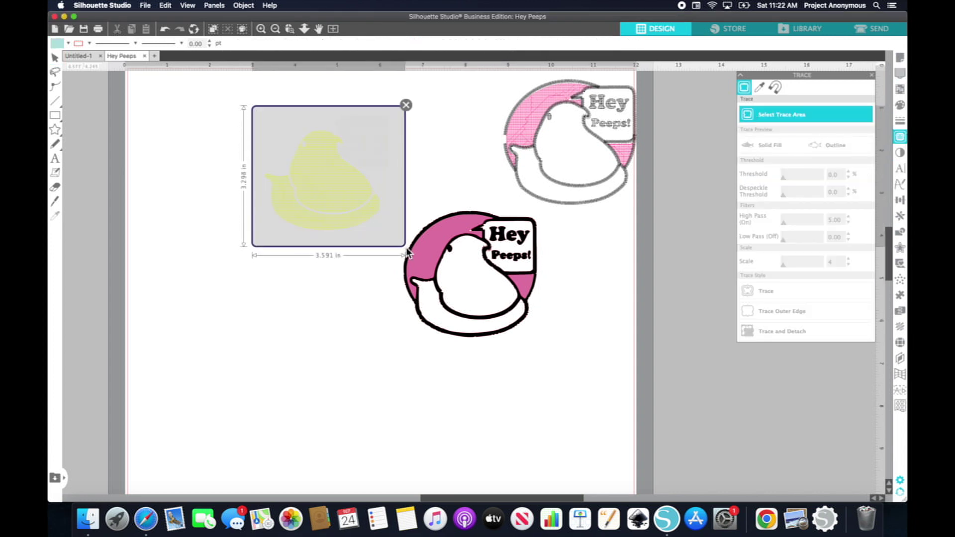
left_click_drag(807, 181, 819, 180)
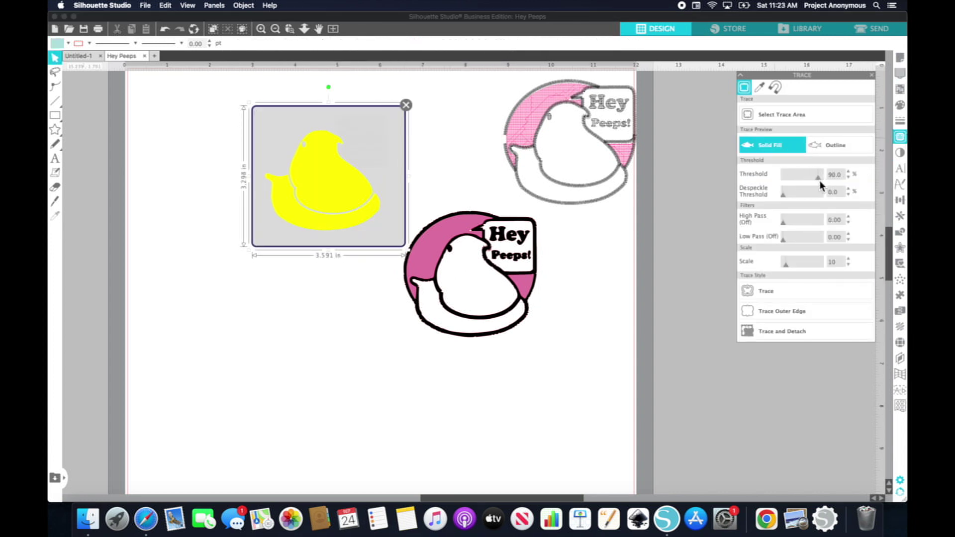
left_click(751, 290)
left_click_drag(366, 198, 567, 166)
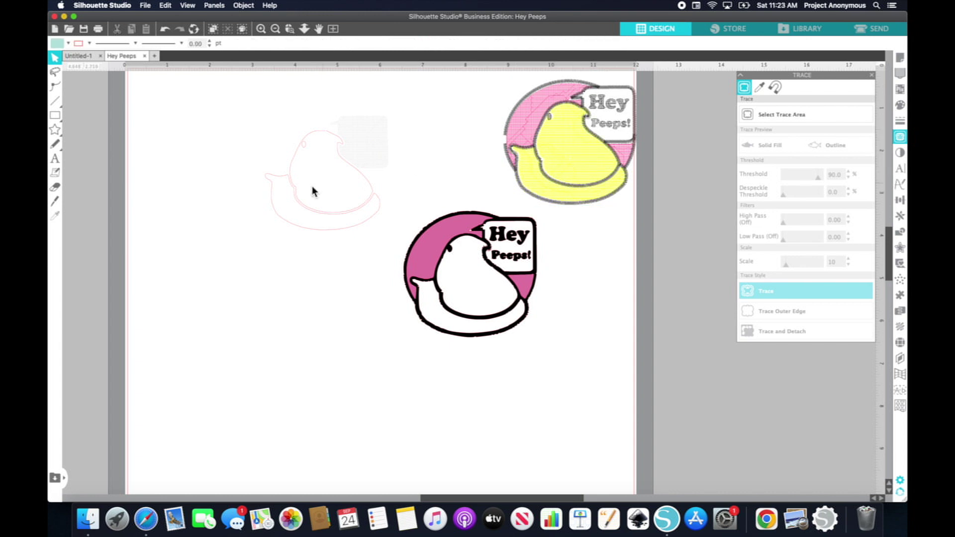
left_click(301, 171)
left_click(899, 105)
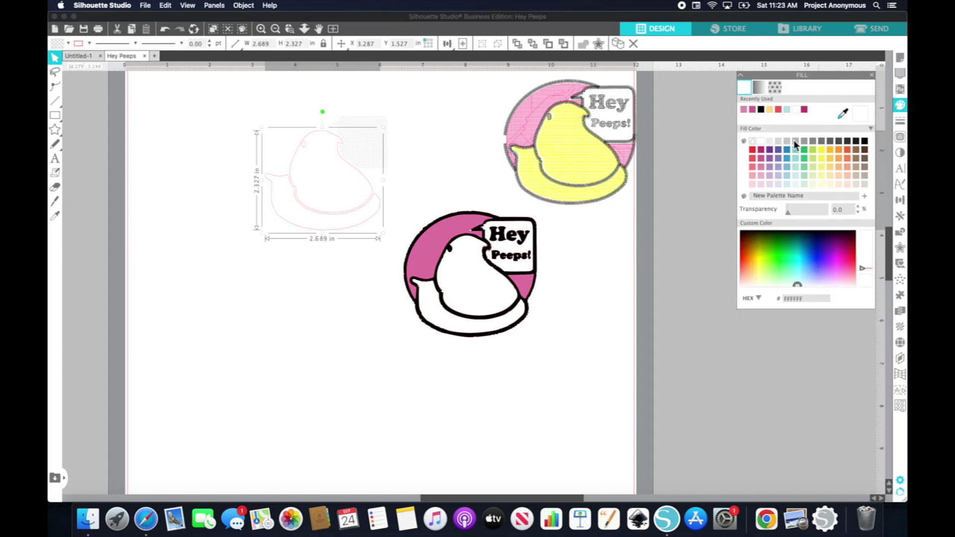
left_click(826, 152)
left_click_drag(313, 202, 452, 269)
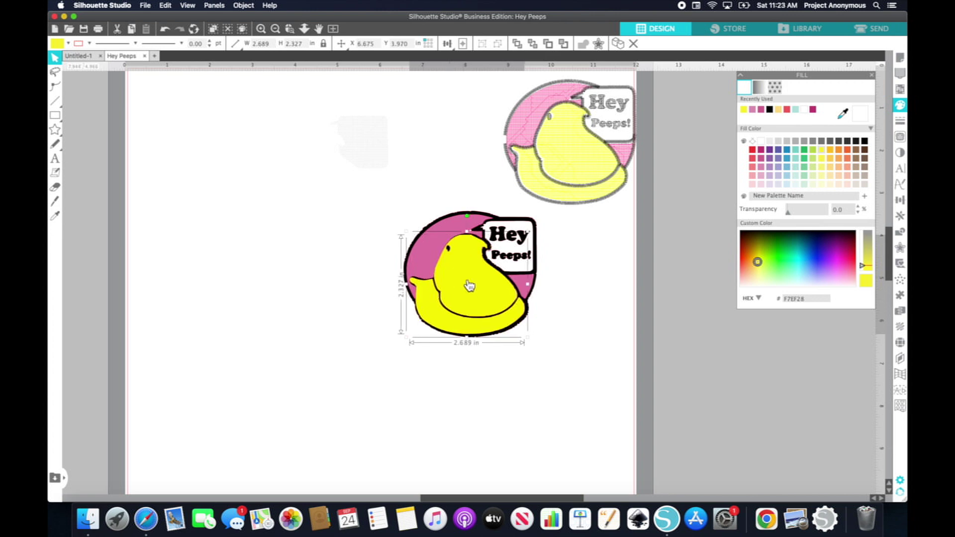
left_click_drag(467, 292, 468, 292)
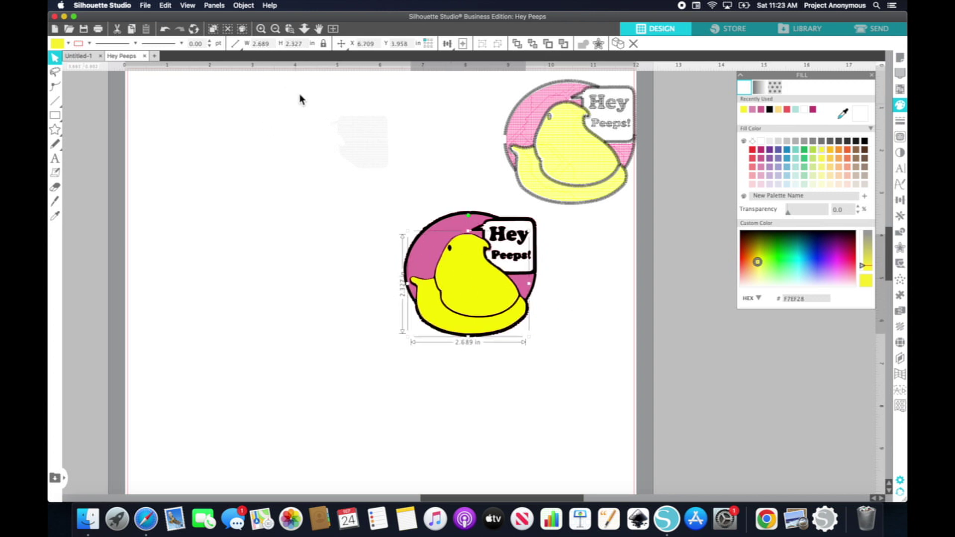
- Trace and detach the grey image at threshold 100, moving its outline onto the lower design's bubble
left_click(900, 137)
left_click(383, 149)
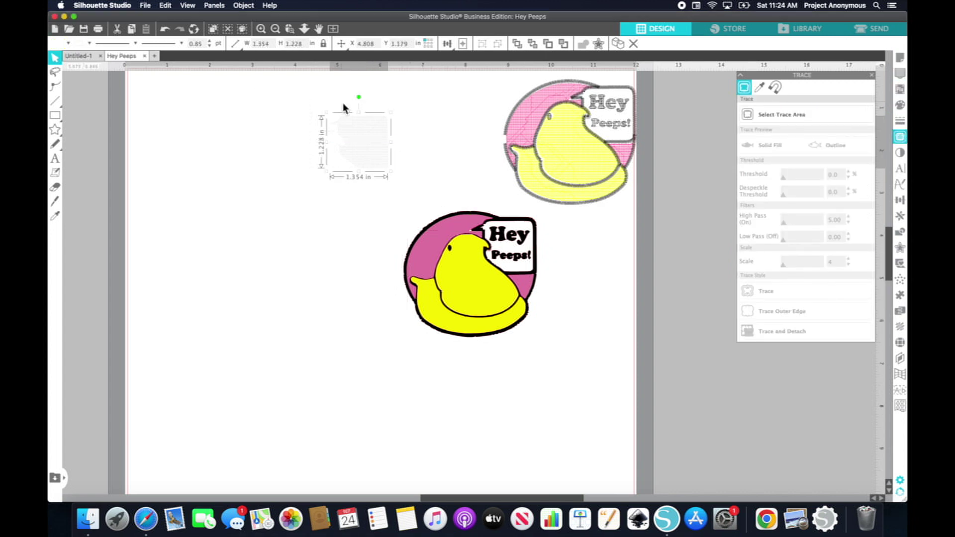
left_click(775, 116)
left_click_drag(308, 90, 405, 191)
left_click_drag(801, 175, 823, 175)
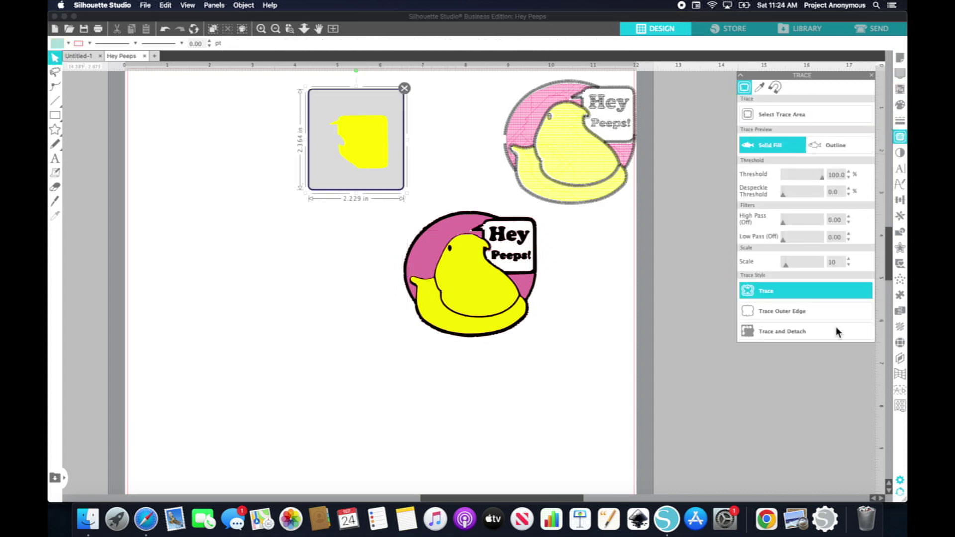
left_click(836, 333)
mouse_move(356, 161)
left_mouse_down()
mouse_move(433, 192)
mouse_move(373, 163)
left_mouse_up()
left_click(901, 105)
left_click(408, 136)
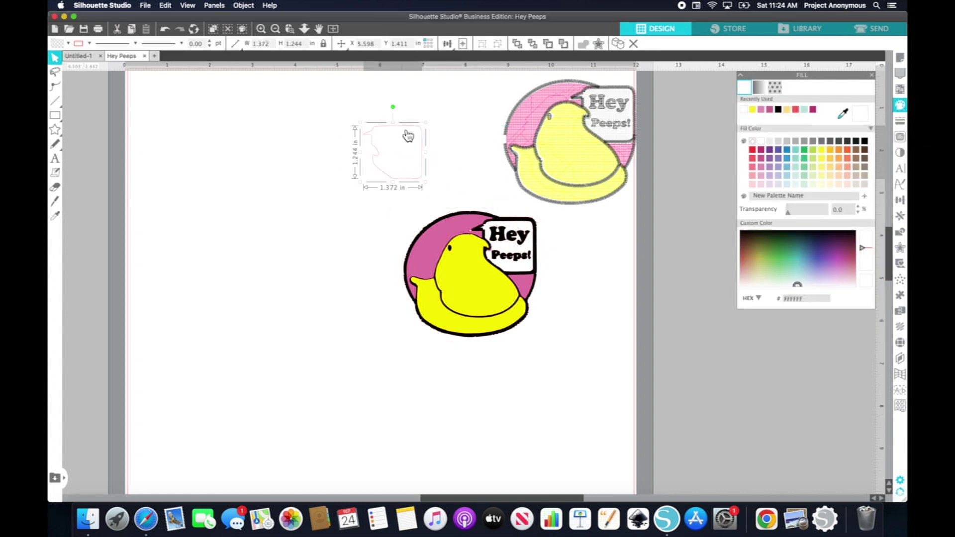
left_click_drag(408, 136, 519, 229)
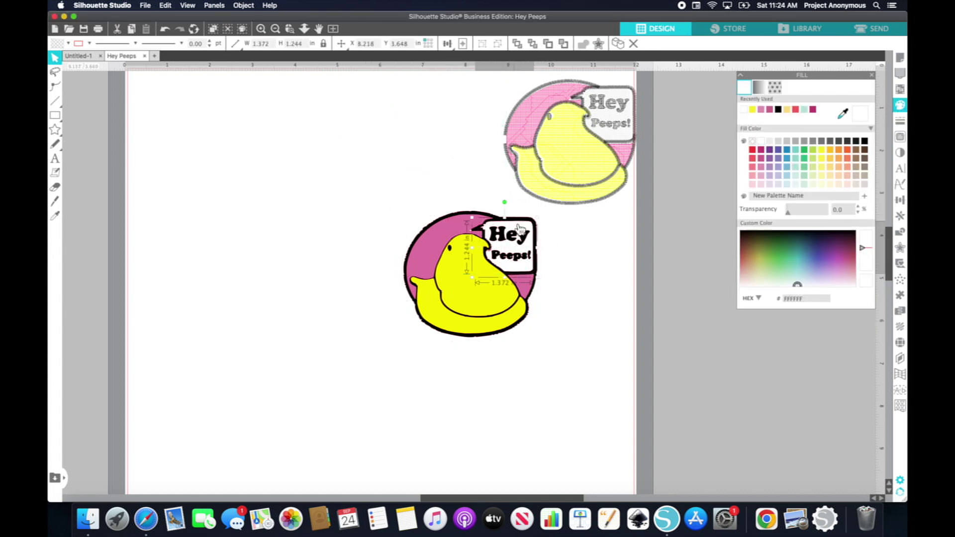
left_click(448, 286)
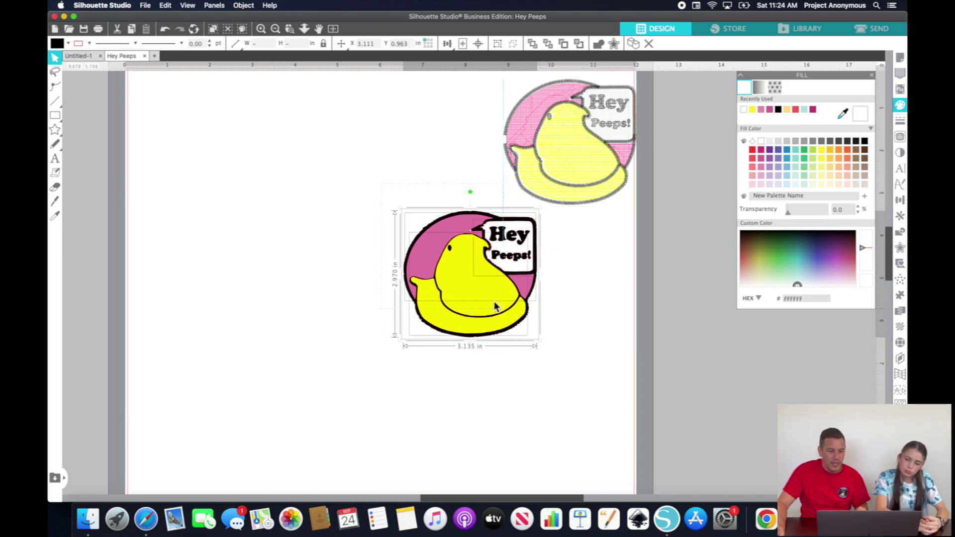
left_click(568, 122)
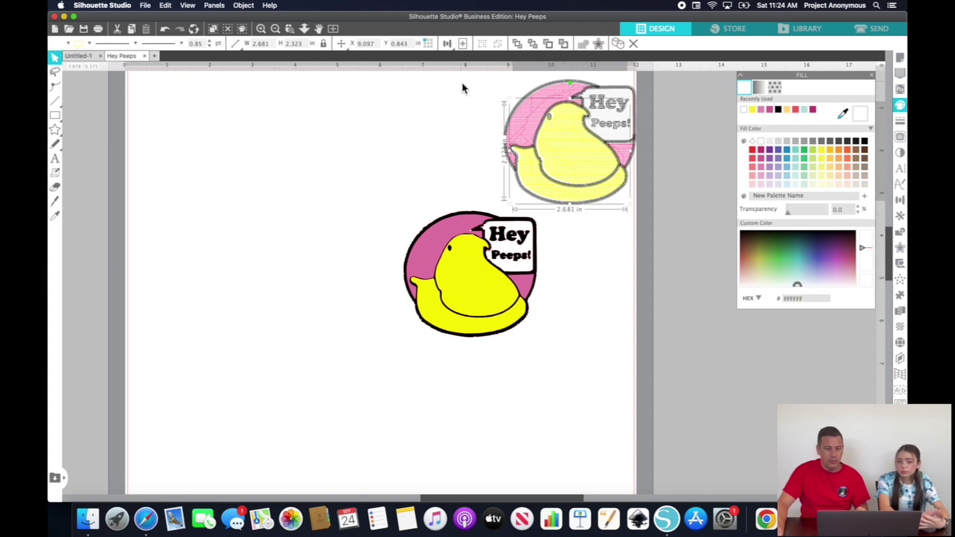
left_click_drag(486, 71, 666, 204)
left_click(582, 160)
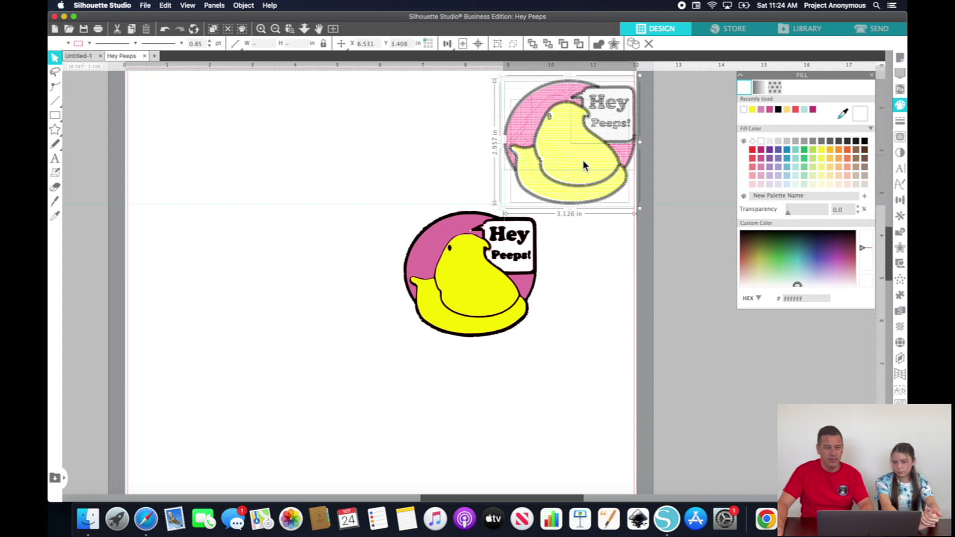
key("Delete")
left_click(467, 284)
left_click_drag(466, 284, 371, 209)
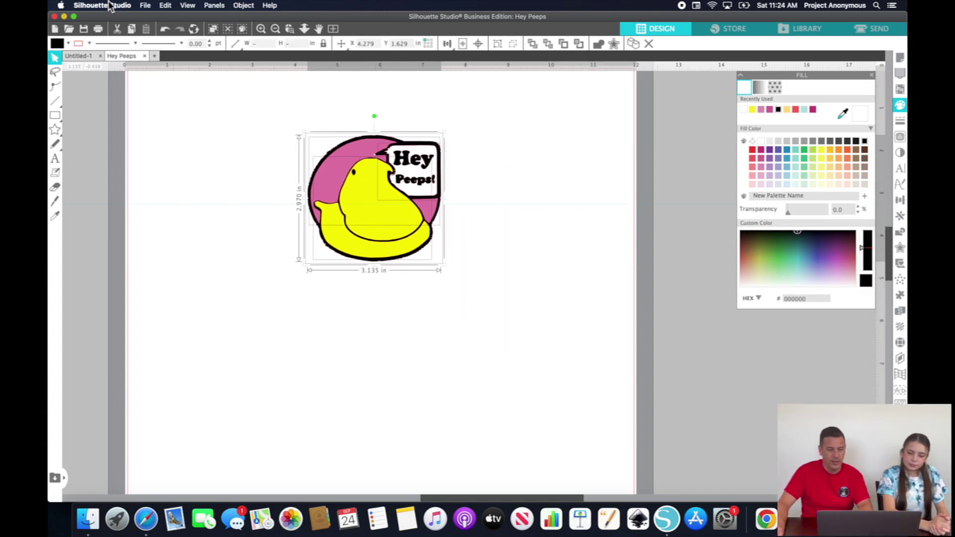
- Save the design to the hard drive in Documents with the SVG file format
left_click(145, 5)
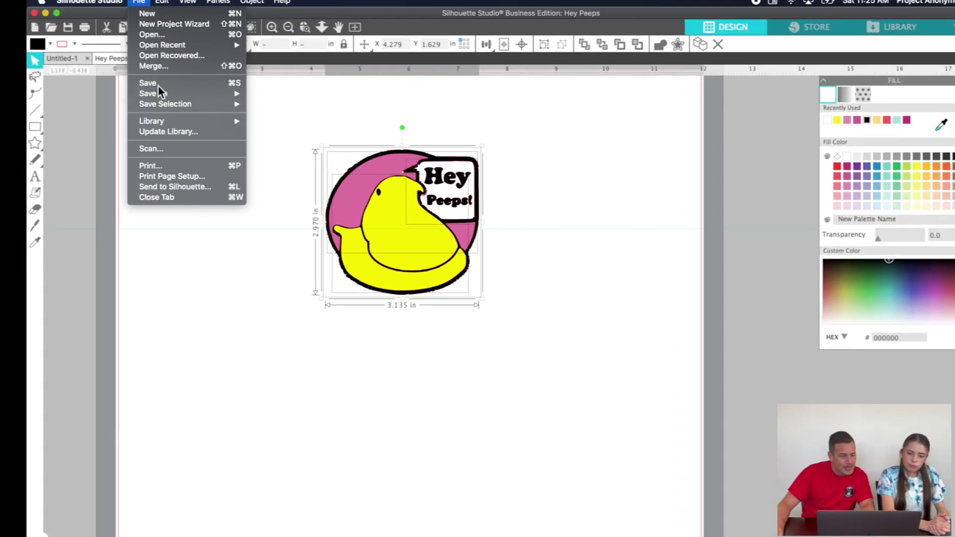
mouse_move(160, 94)
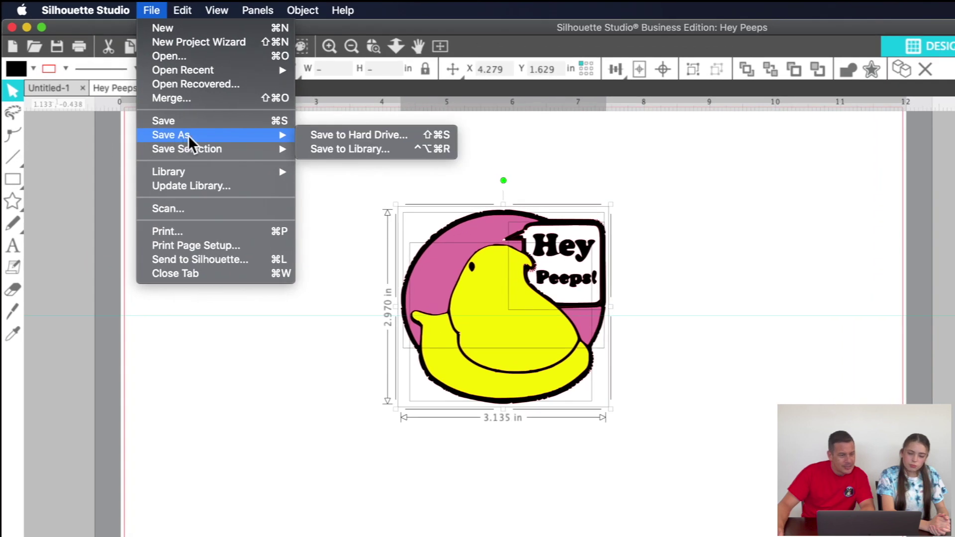
left_click(402, 135)
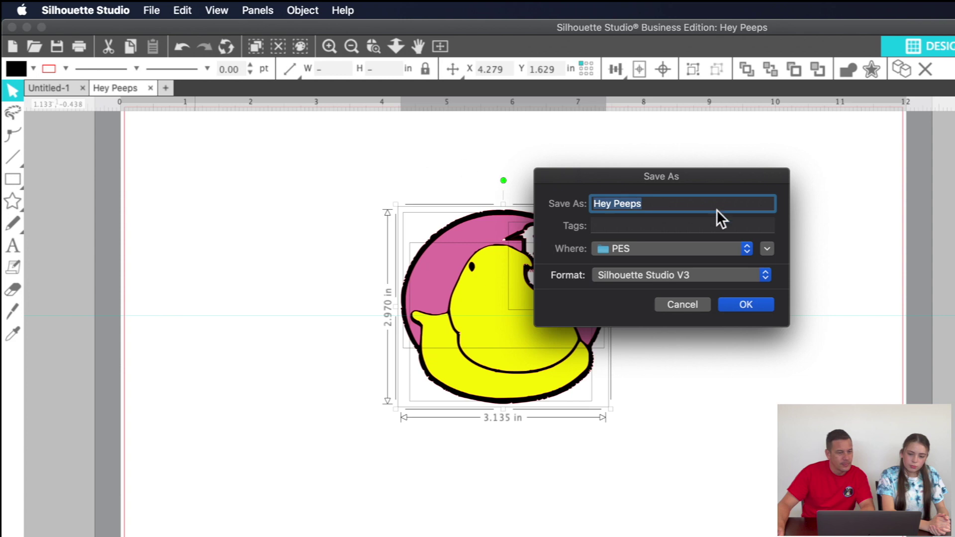
left_click(746, 248)
left_click(703, 265)
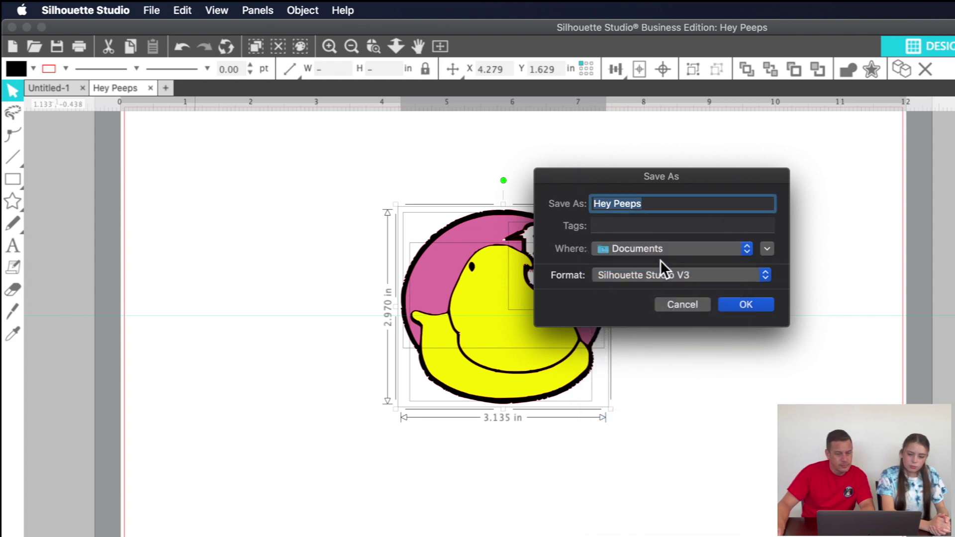
left_click(746, 250)
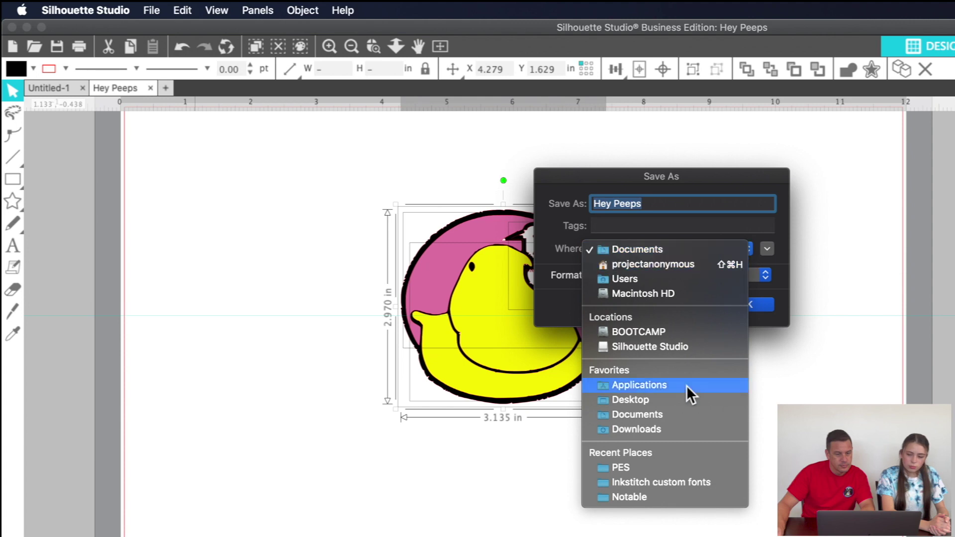
left_click(653, 416)
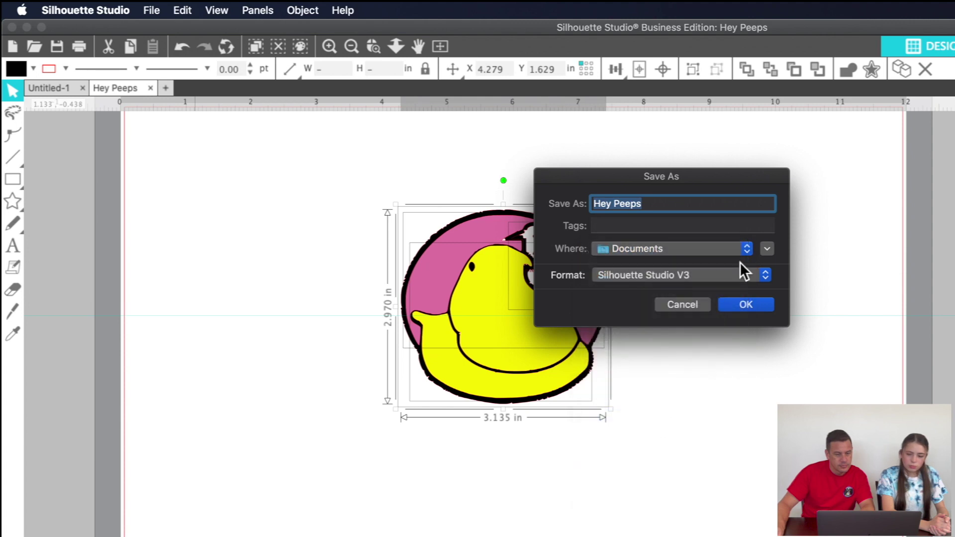
left_click(756, 278)
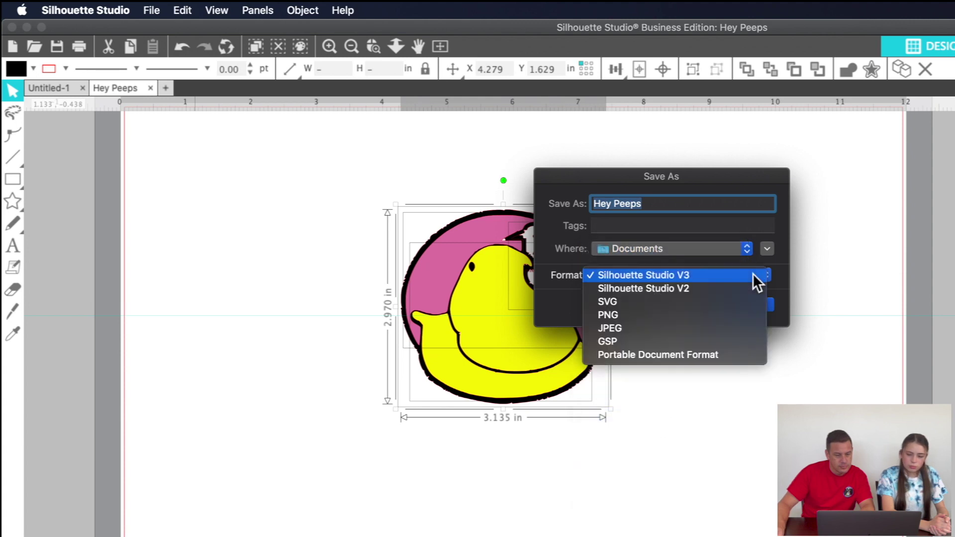
left_click(611, 305)
left_click(750, 305)
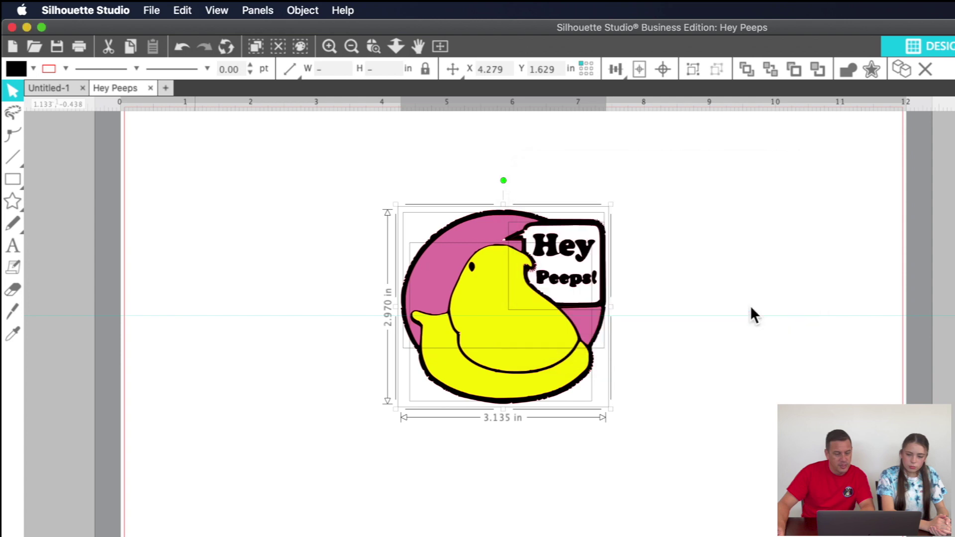
- Hide Silhouette Studio, launch Inkscape and open Hey Peeps.svg
left_click(26, 28)
left_click(577, 494)
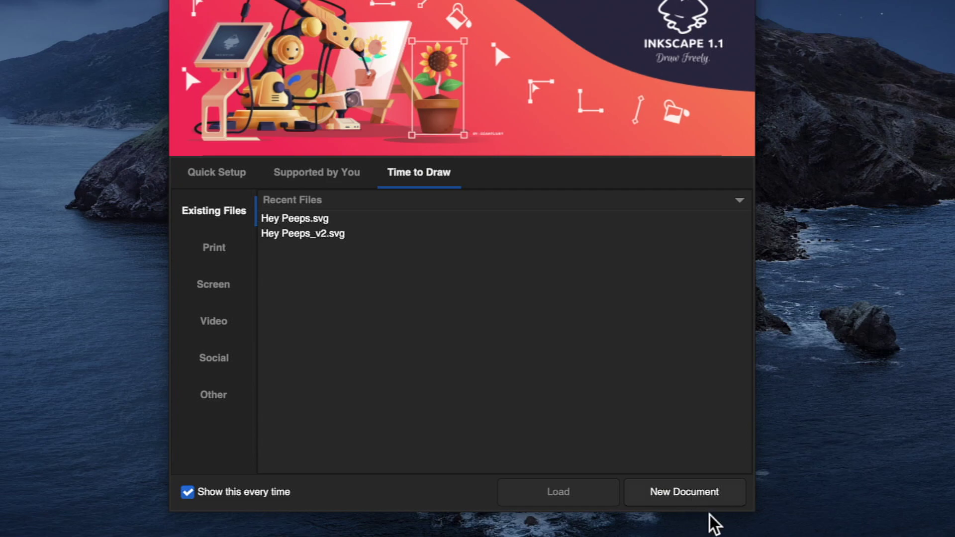
left_click(711, 515)
left_click(119, 7)
left_click(139, 59)
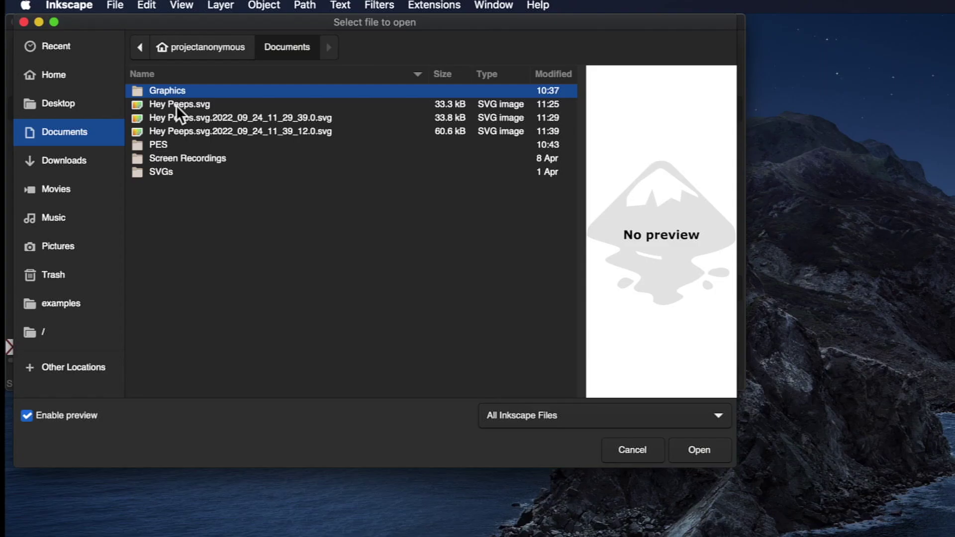
left_click(176, 104)
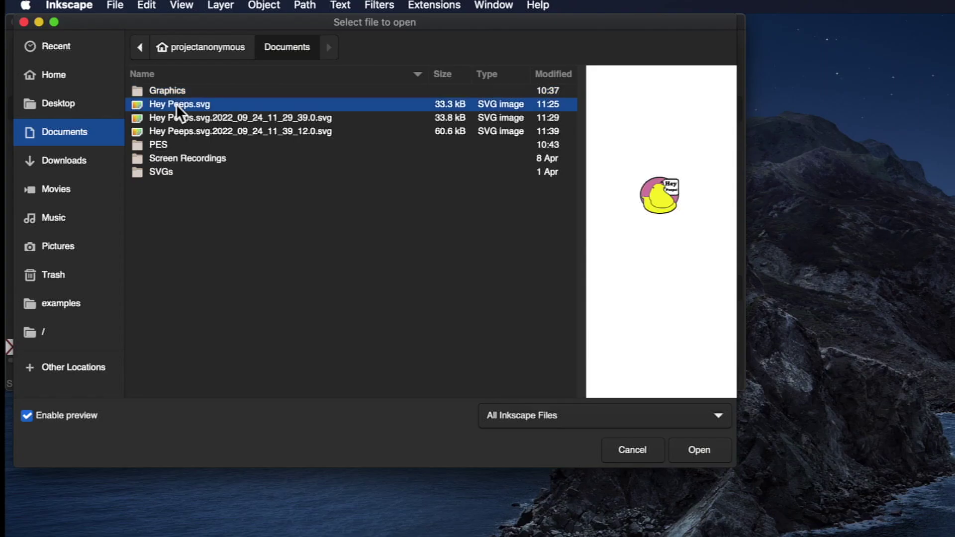
left_click(693, 459)
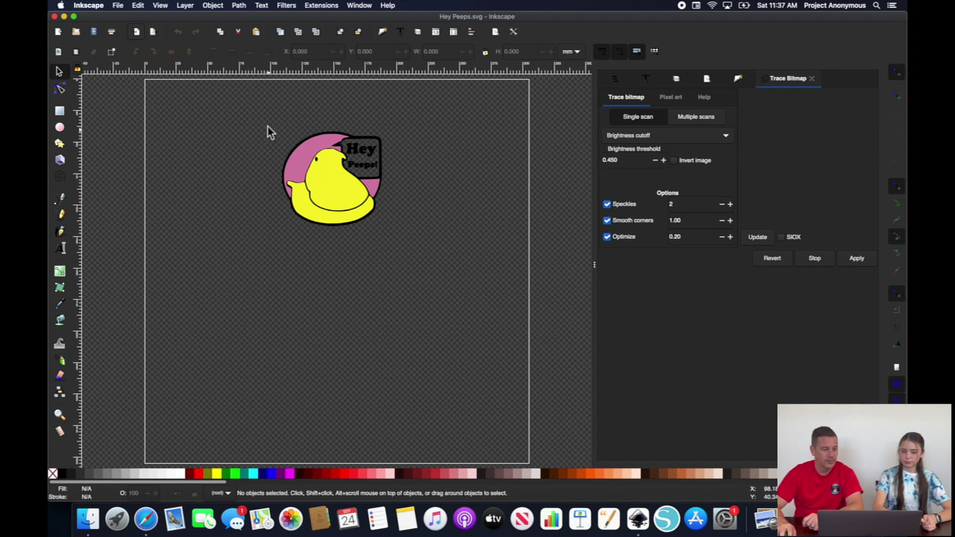
- Select the yellow duck and drag it slightly to confirm it moves independently of the pink circle
left_click(329, 194)
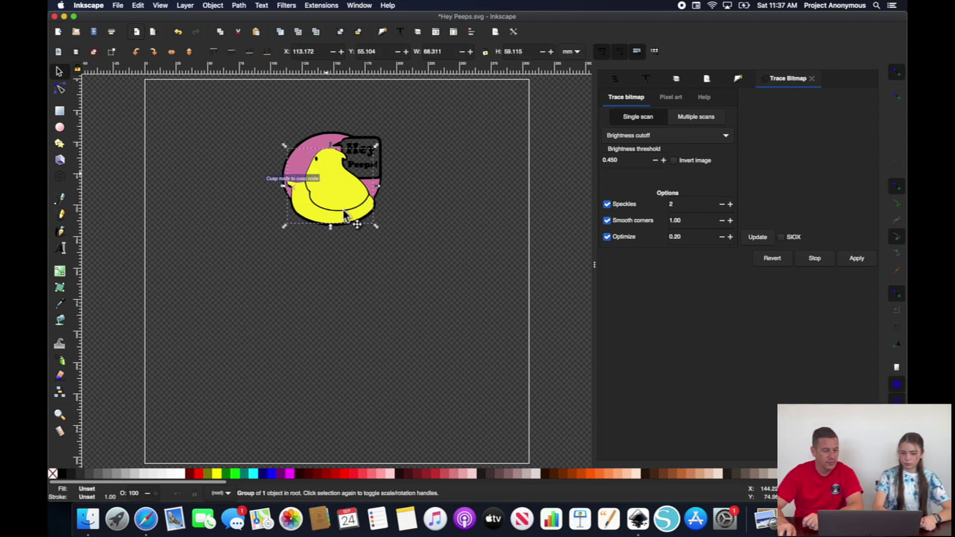
left_click_drag(343, 210, 328, 183)
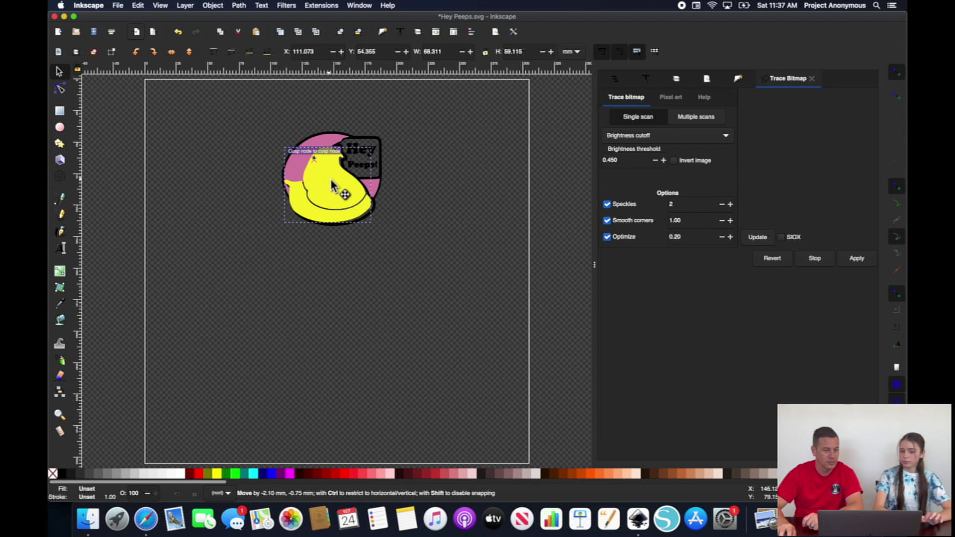
left_click_drag(334, 185, 334, 187)
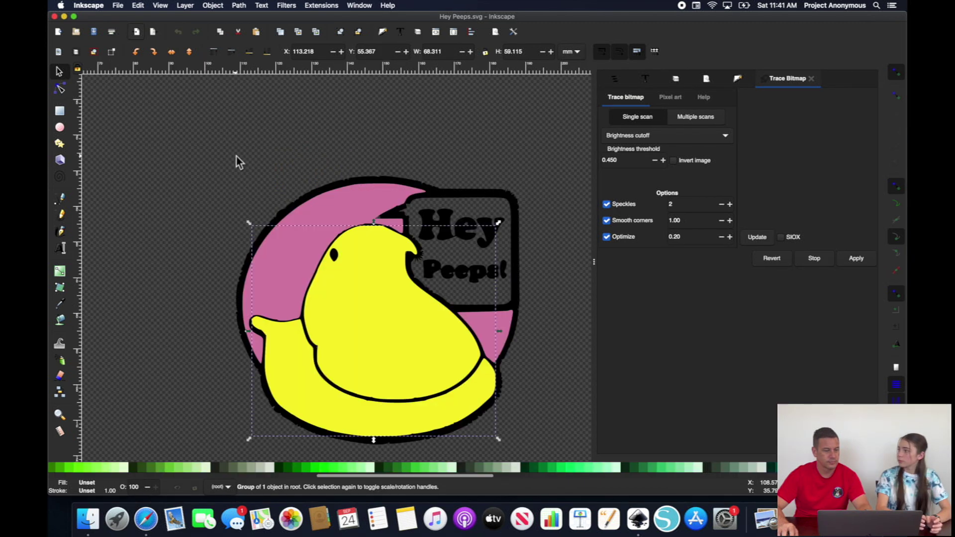
- With the Node tool active, convert the selected object to a path using Object to Path
left_click(61, 90)
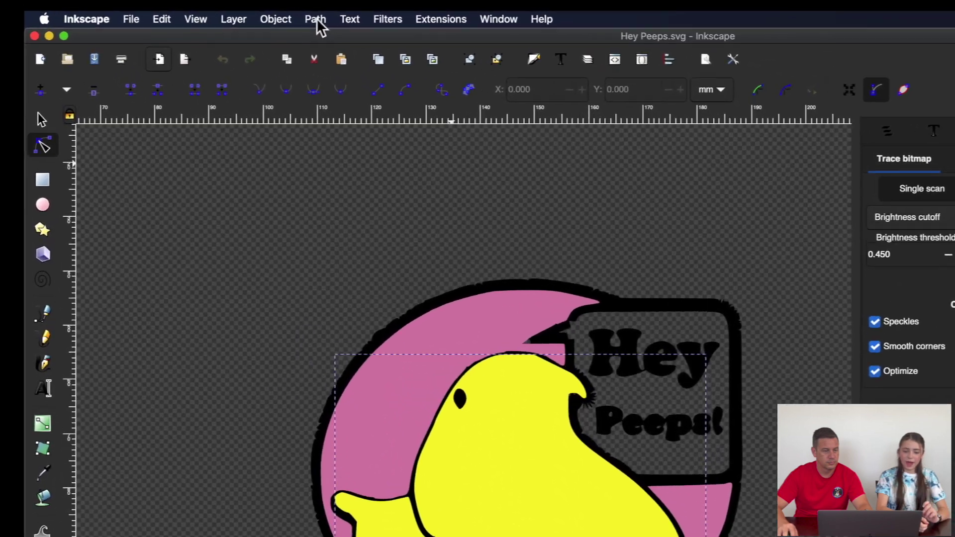
left_click(258, 2)
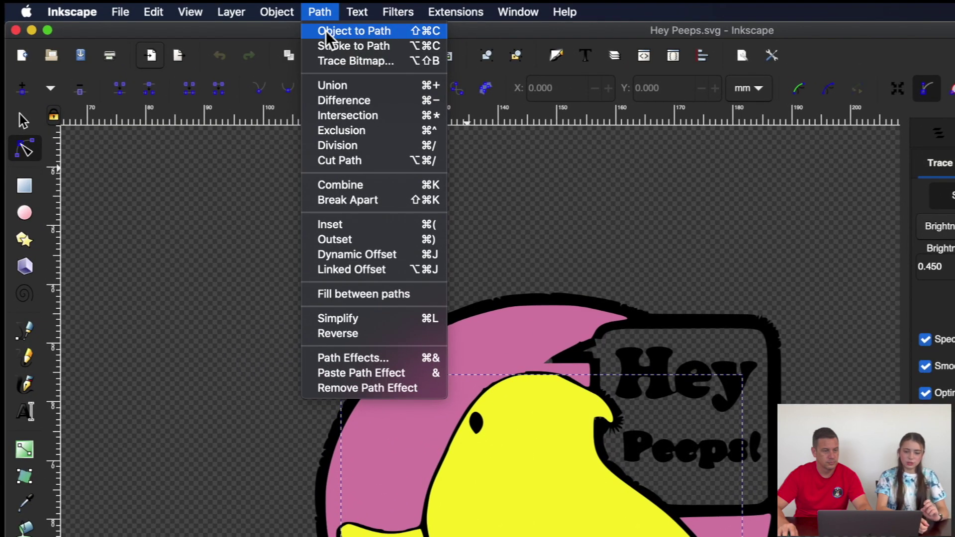
left_click(264, 14)
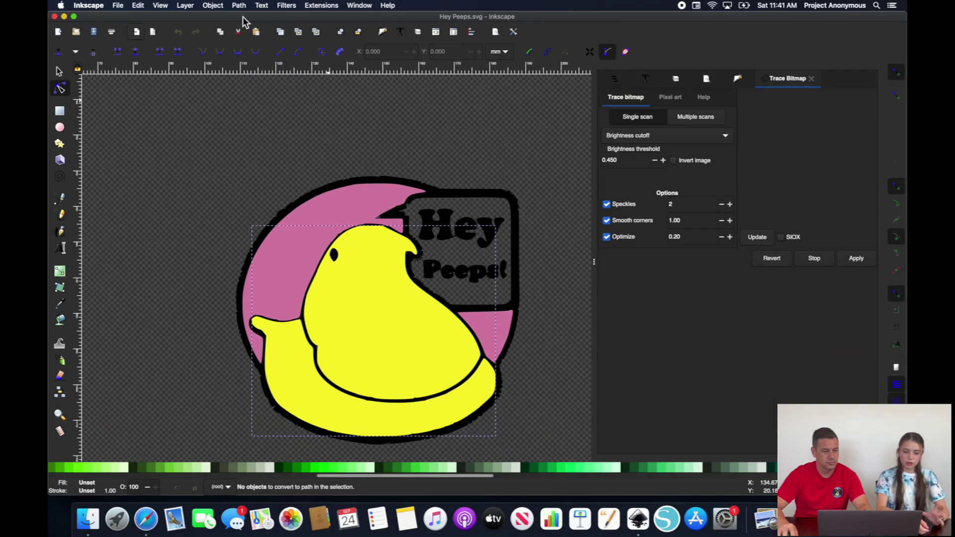
- Nudge one node on the yellow duck's back to slightly reshape its outline
left_click(331, 235)
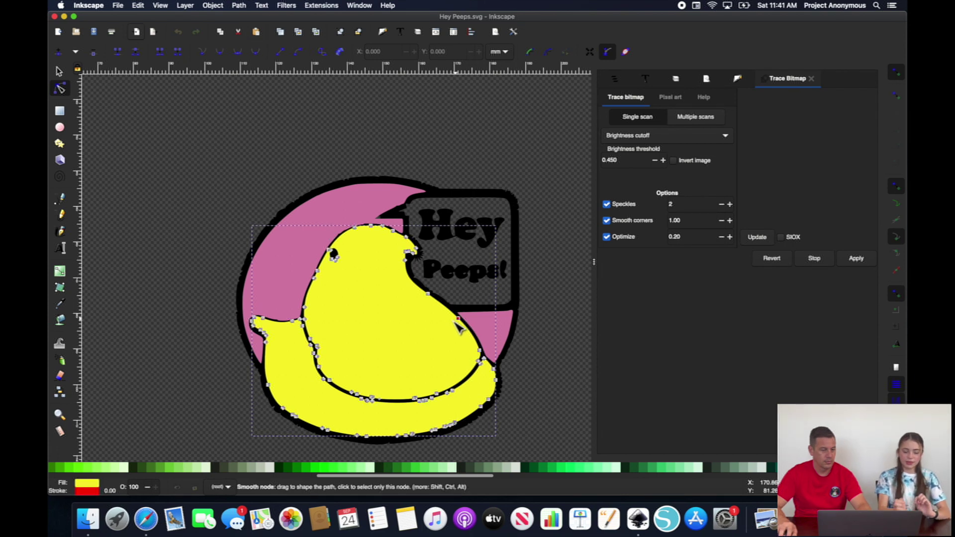
left_click_drag(456, 321, 469, 330)
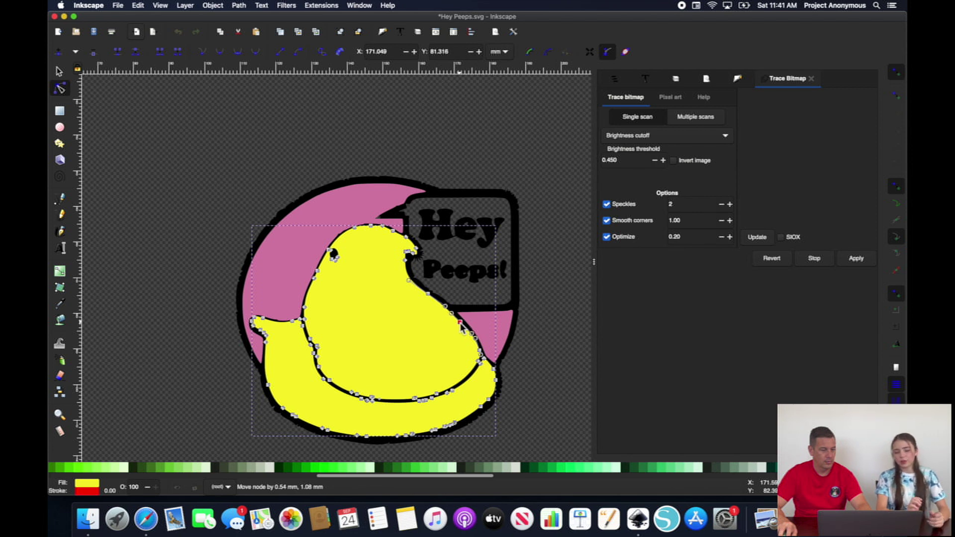
left_click(519, 283)
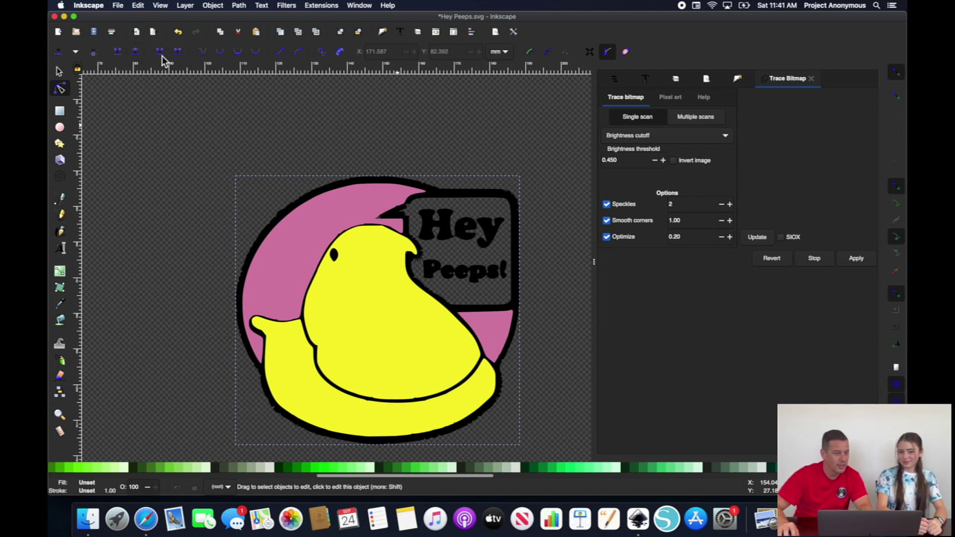
left_click(220, 38)
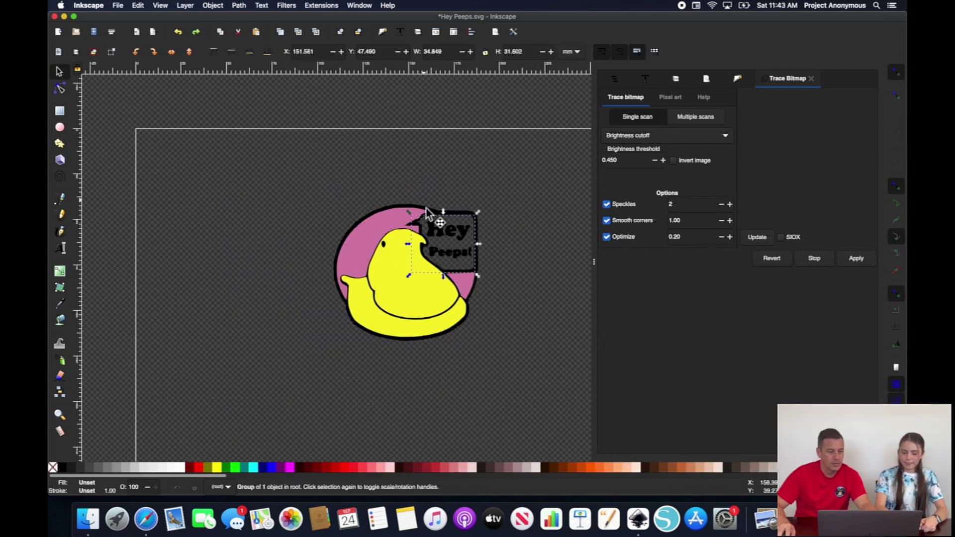
- Select the rough black outline group and raise it above the duck and pink circle
left_click(427, 212)
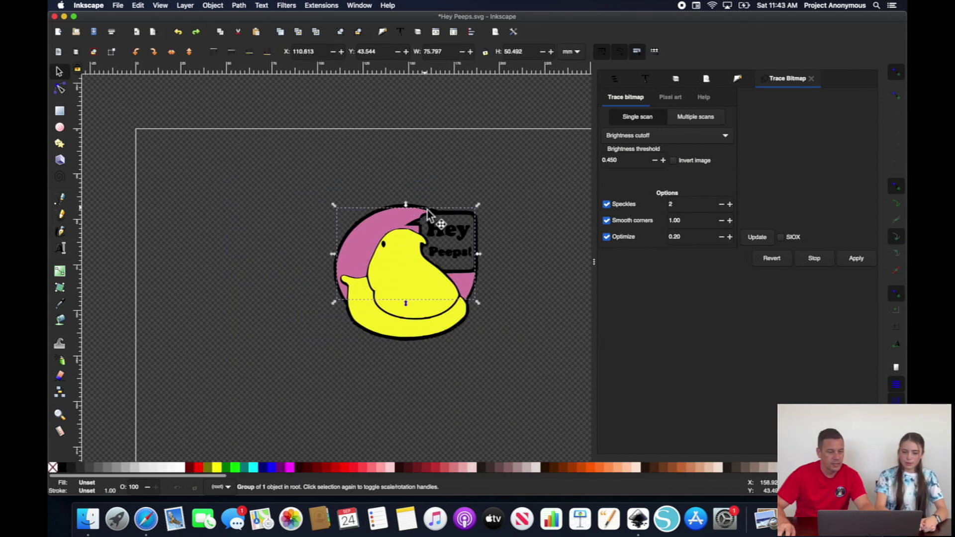
left_click(478, 225)
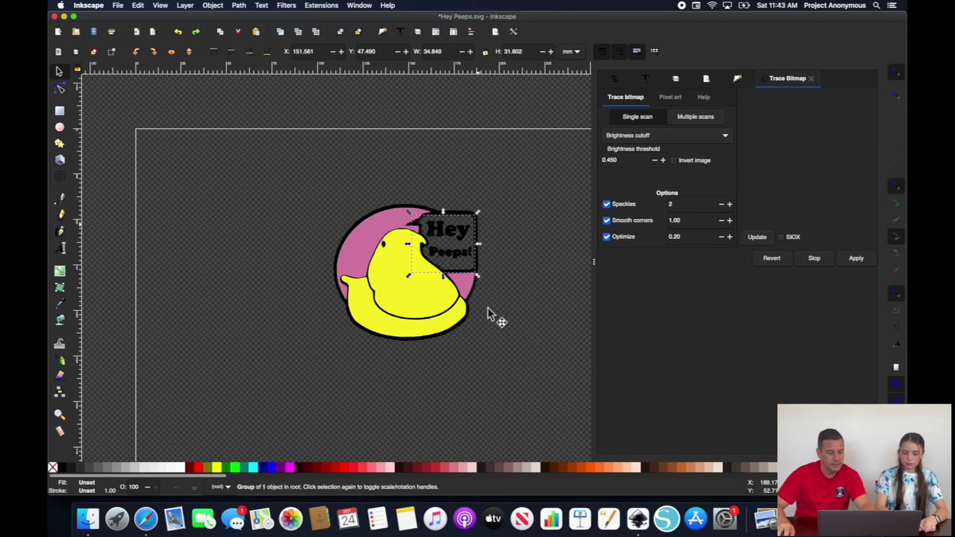
left_click(468, 323)
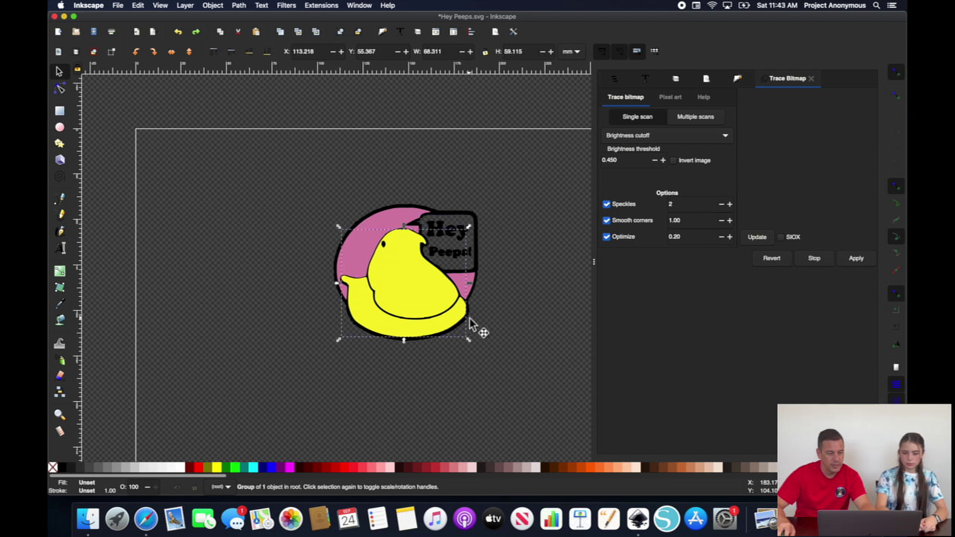
left_click(479, 268)
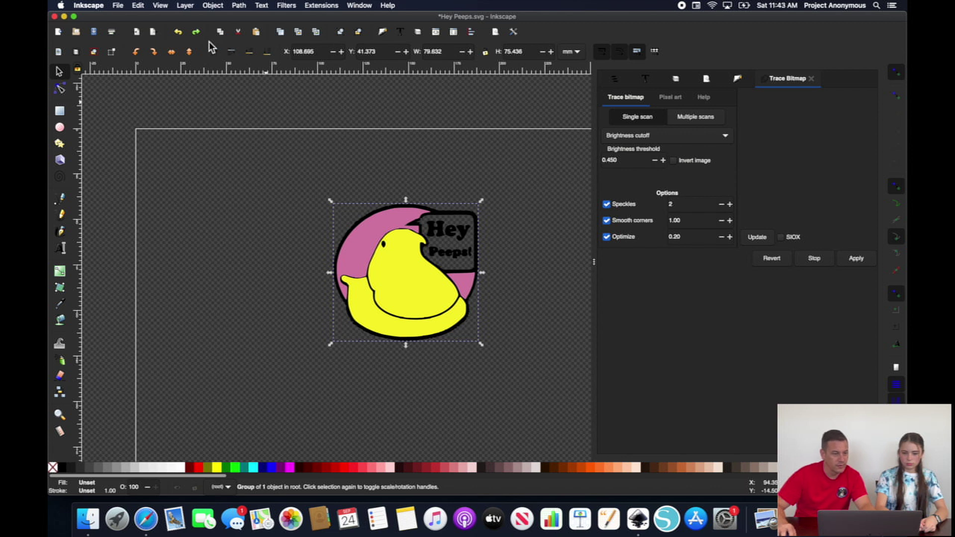
key("super+shift+z")
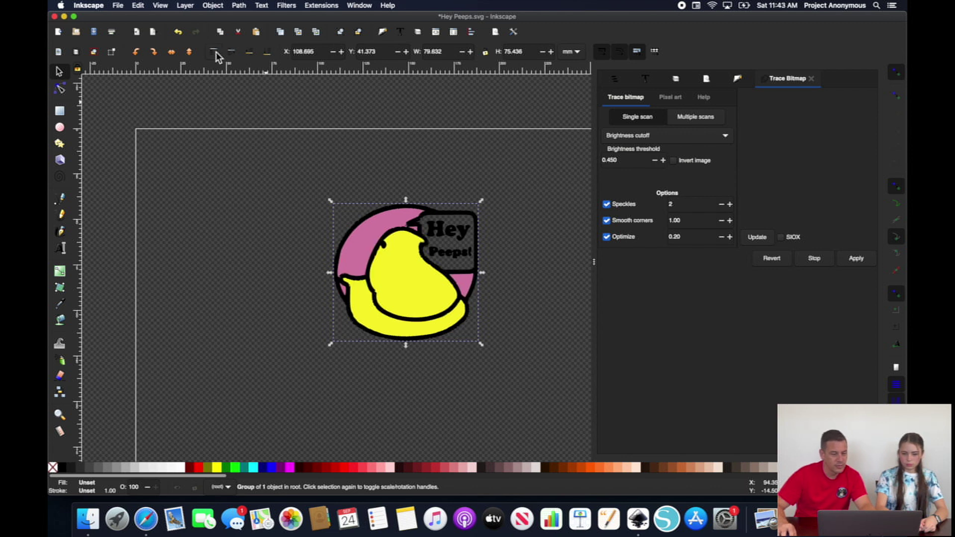